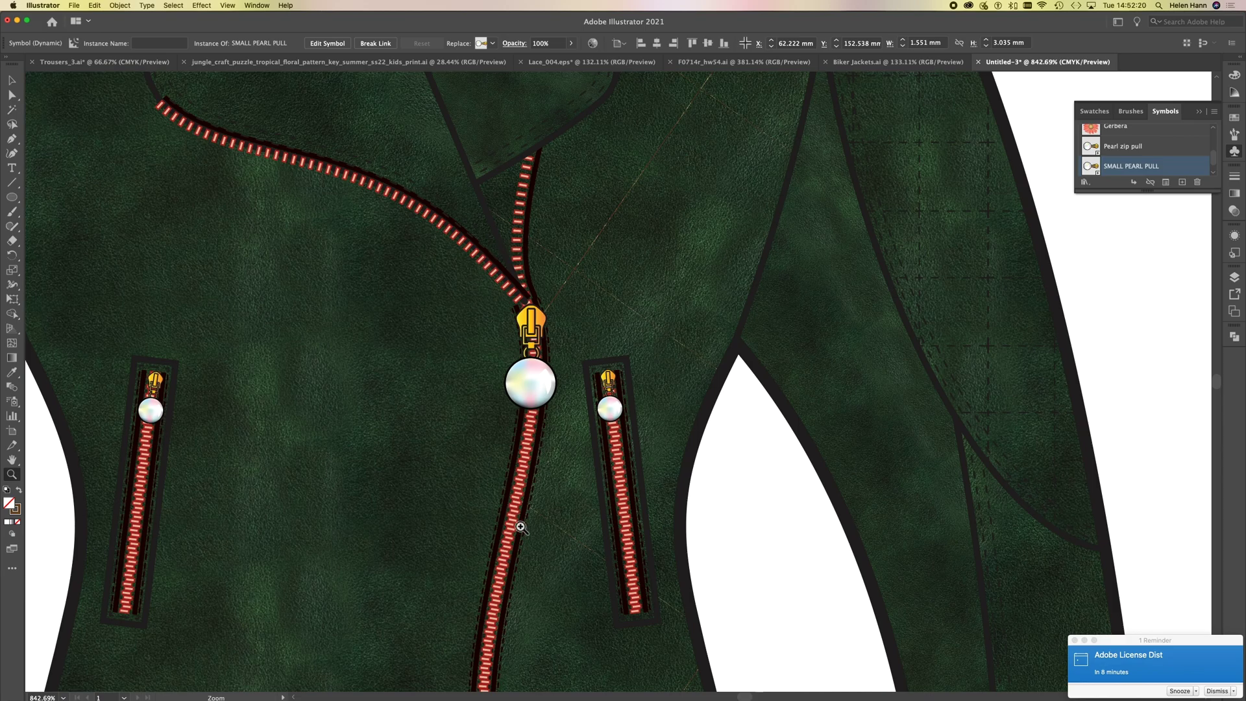
Select all the artwork of the front-view jacket, including its zips and pearl pulls.
{"action": "left_click", "coordinate": [542, 425], "text": "alt"}
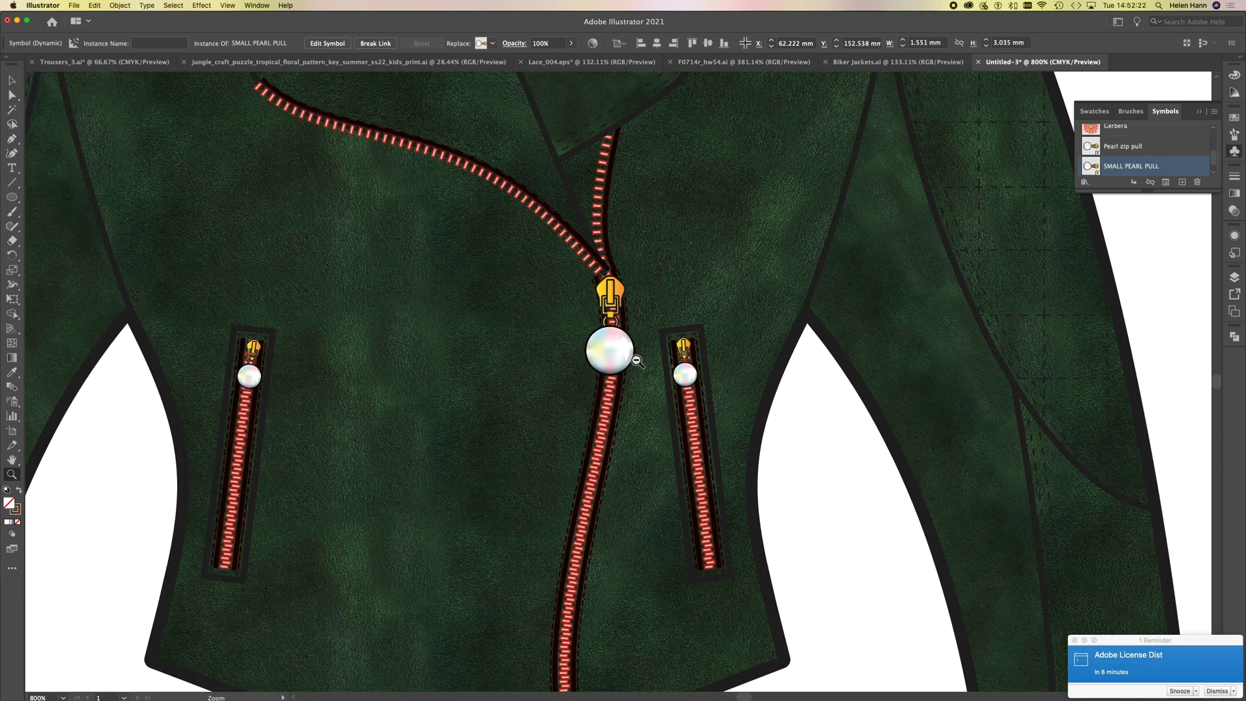
{"action": "left_click", "coordinate": [640, 379], "text": "alt"}
{"action": "left_click", "coordinate": [615, 397], "text": "alt"}
{"action": "left_click", "coordinate": [616, 398], "text": "alt"}
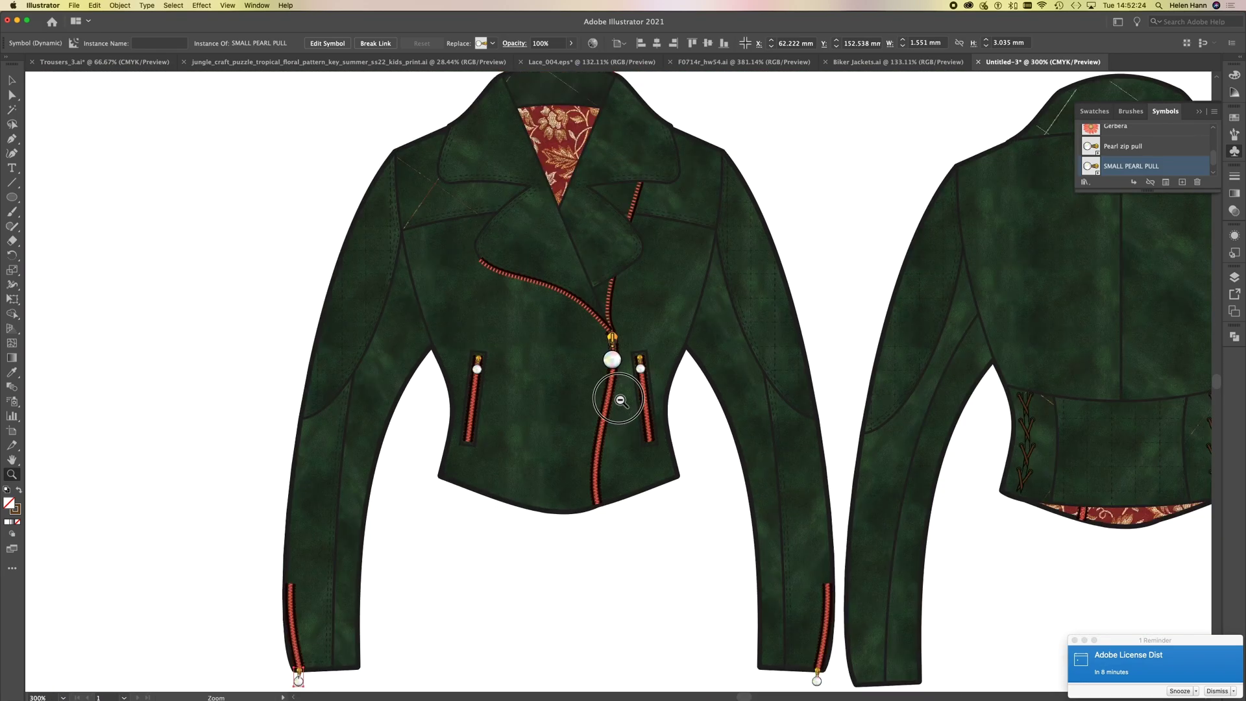
{"action": "left_click", "coordinate": [620, 400], "text": "alt"}
{"action": "left_click", "coordinate": [11, 80]}
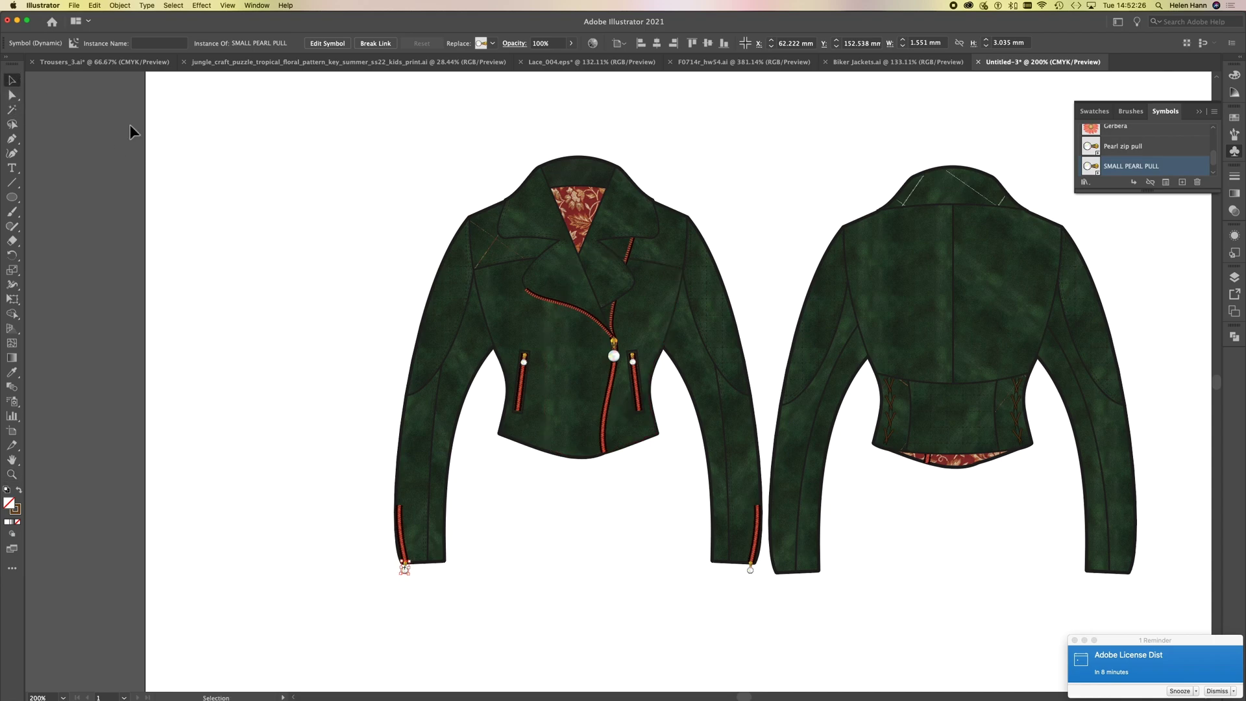
{"action": "left_click_drag", "start_coordinate": [355, 96], "coordinate": [764, 587]}
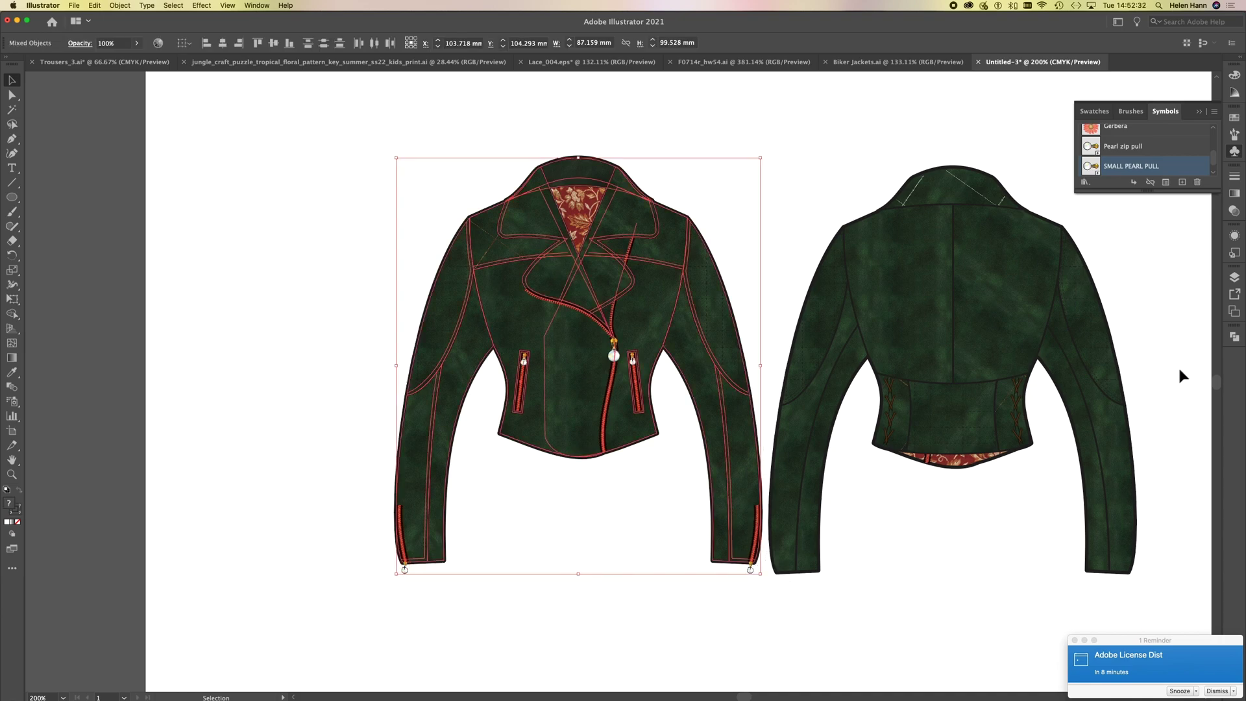
Create a new layer named "Blow up".
{"action": "left_click", "coordinate": [1234, 279]}
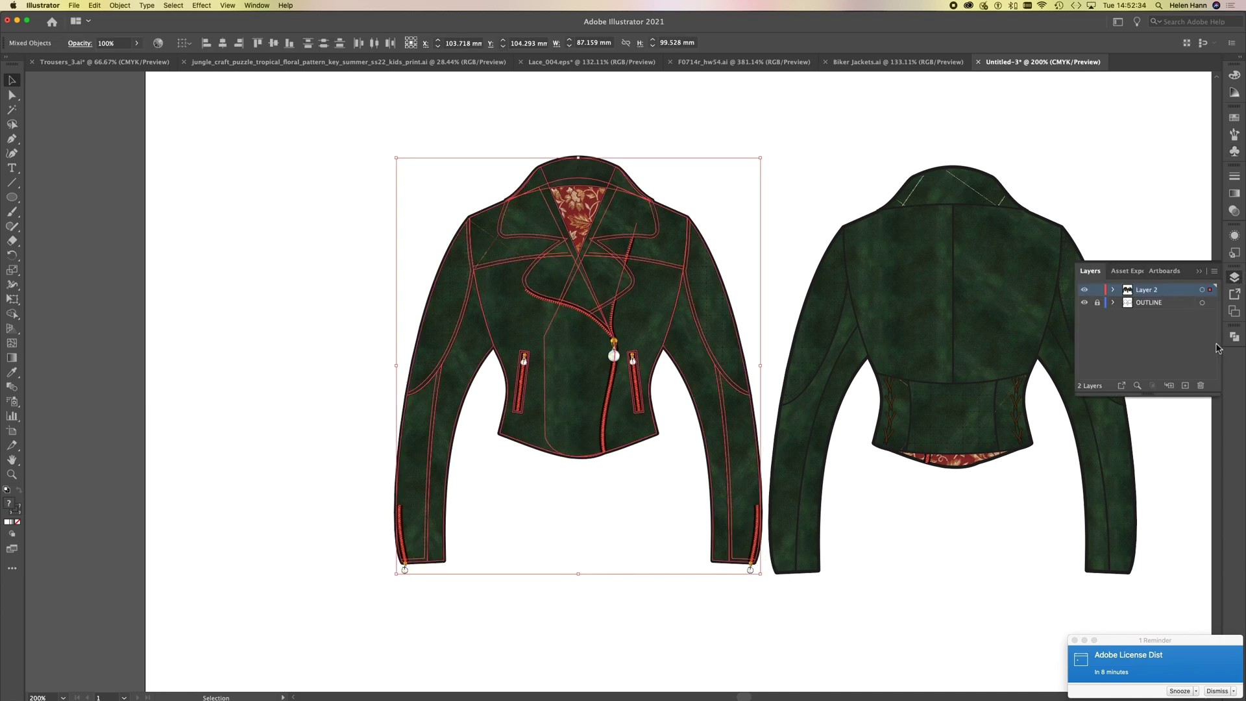
{"action": "left_click", "coordinate": [1215, 271]}
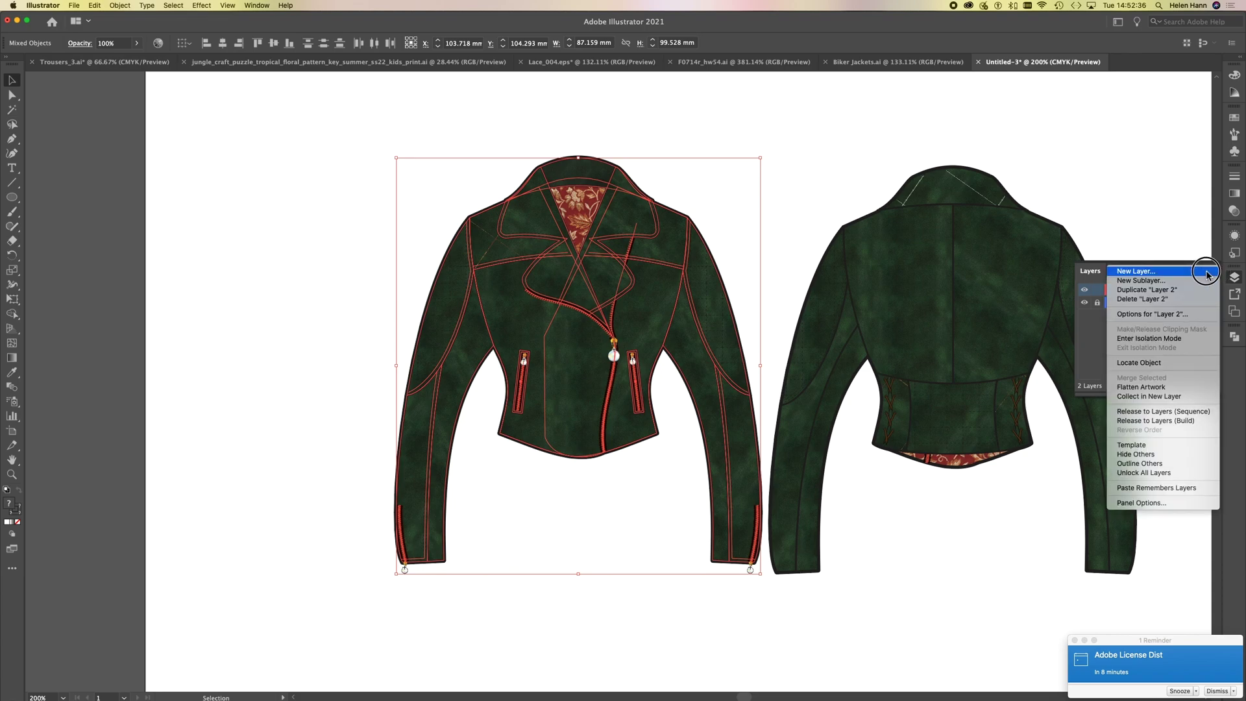
{"action": "left_click", "coordinate": [1193, 276]}
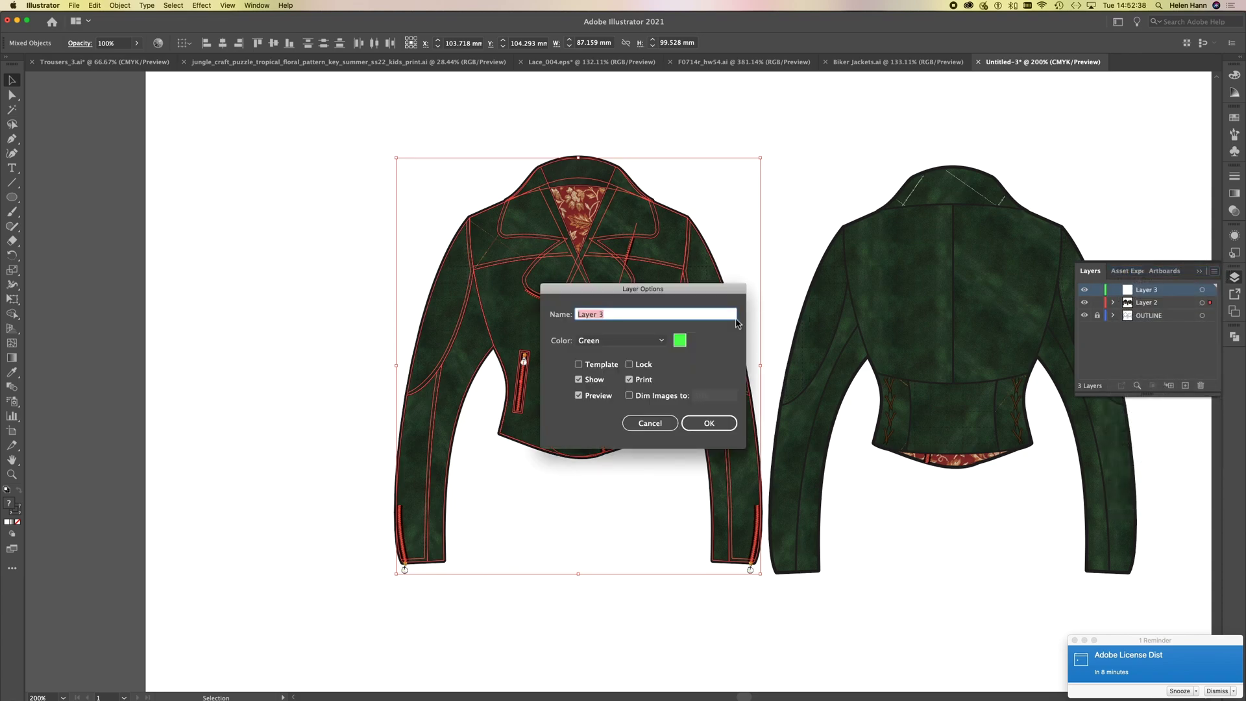
{"action": "type", "text": "Blow up"}
{"action": "left_click", "coordinate": [713, 425]}
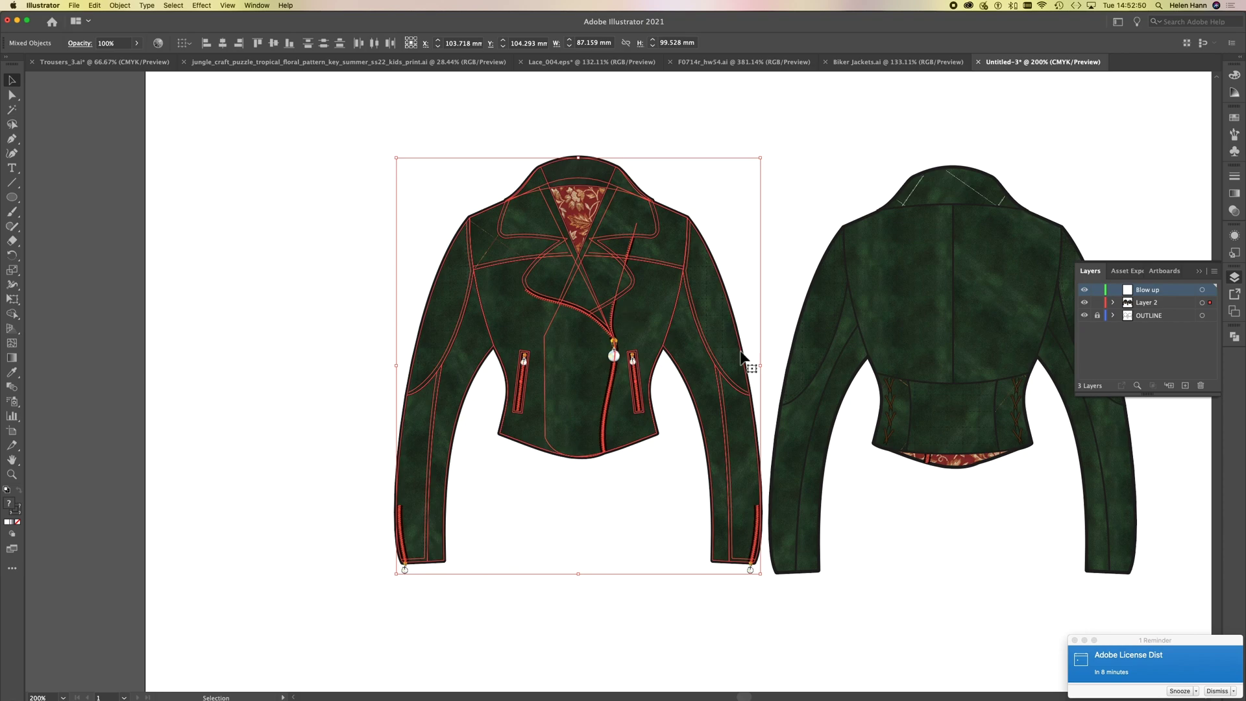
Copy the selected front jacket, paste it in front of the original, and move the pasted copy to the Blow up layer.
{"action": "key", "text": "a"}
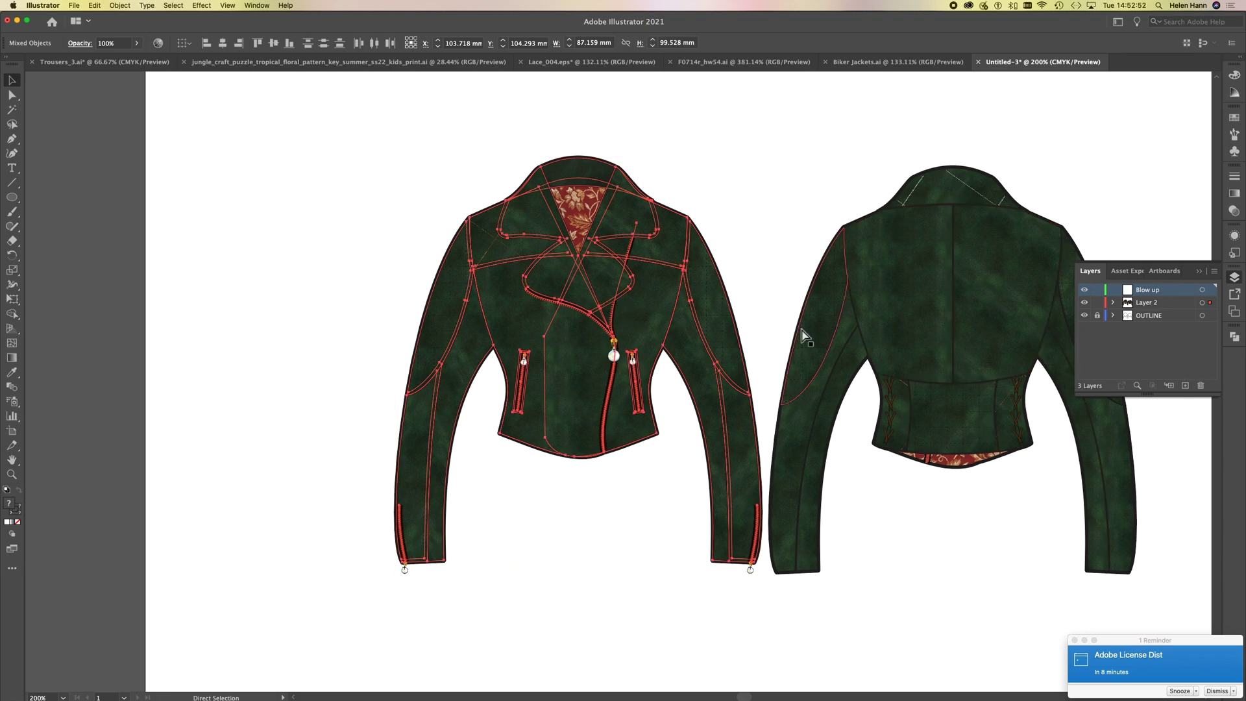
{"action": "key", "text": "v"}
{"action": "left_click", "coordinate": [94, 6]}
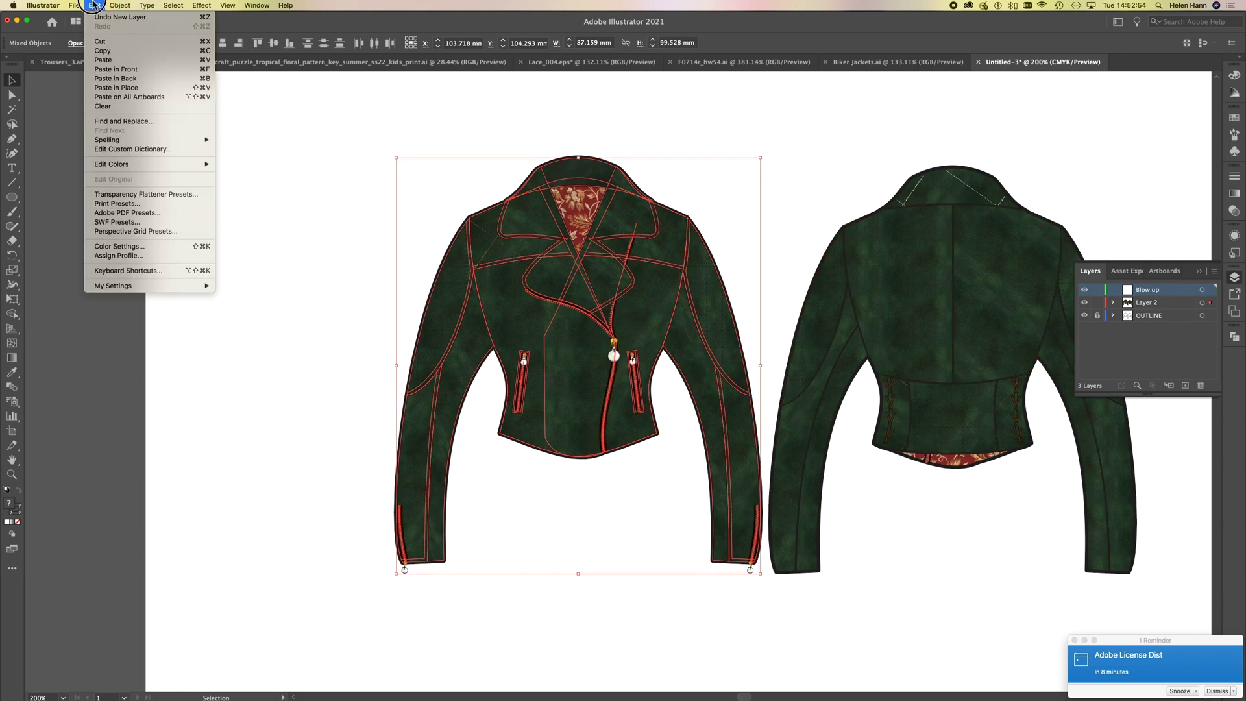
{"action": "left_click", "coordinate": [98, 52]}
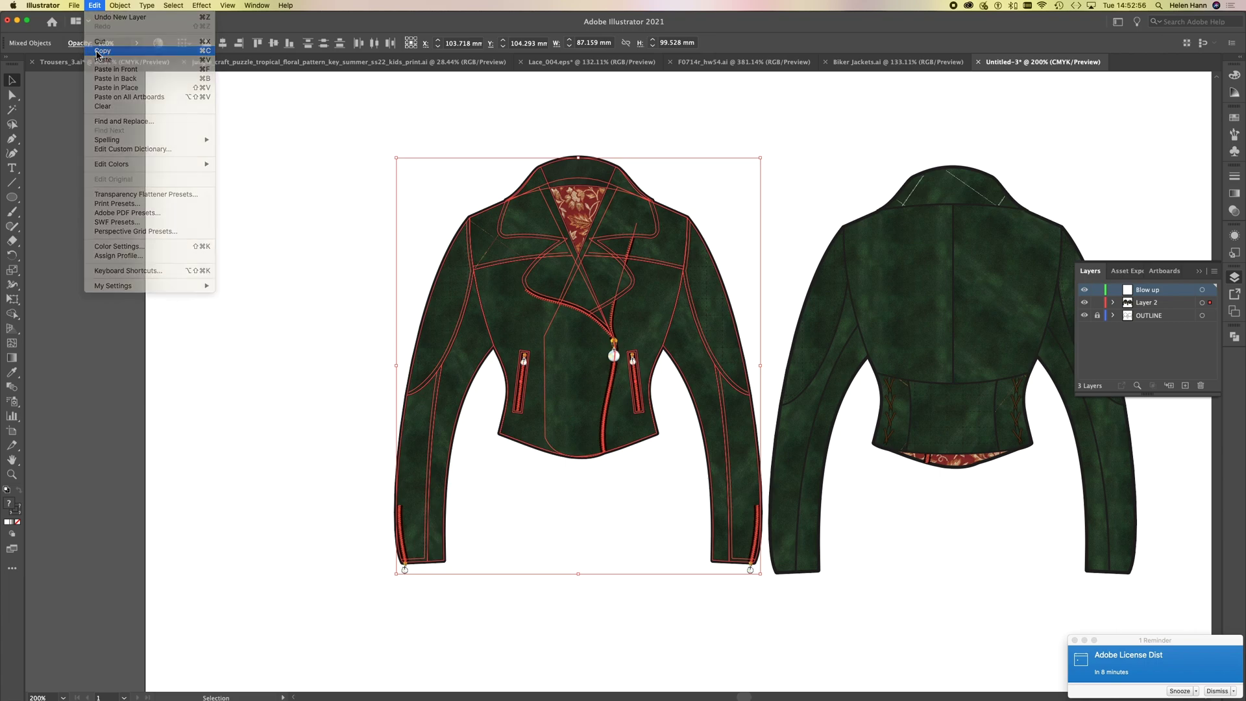
{"action": "left_click", "coordinate": [95, 6]}
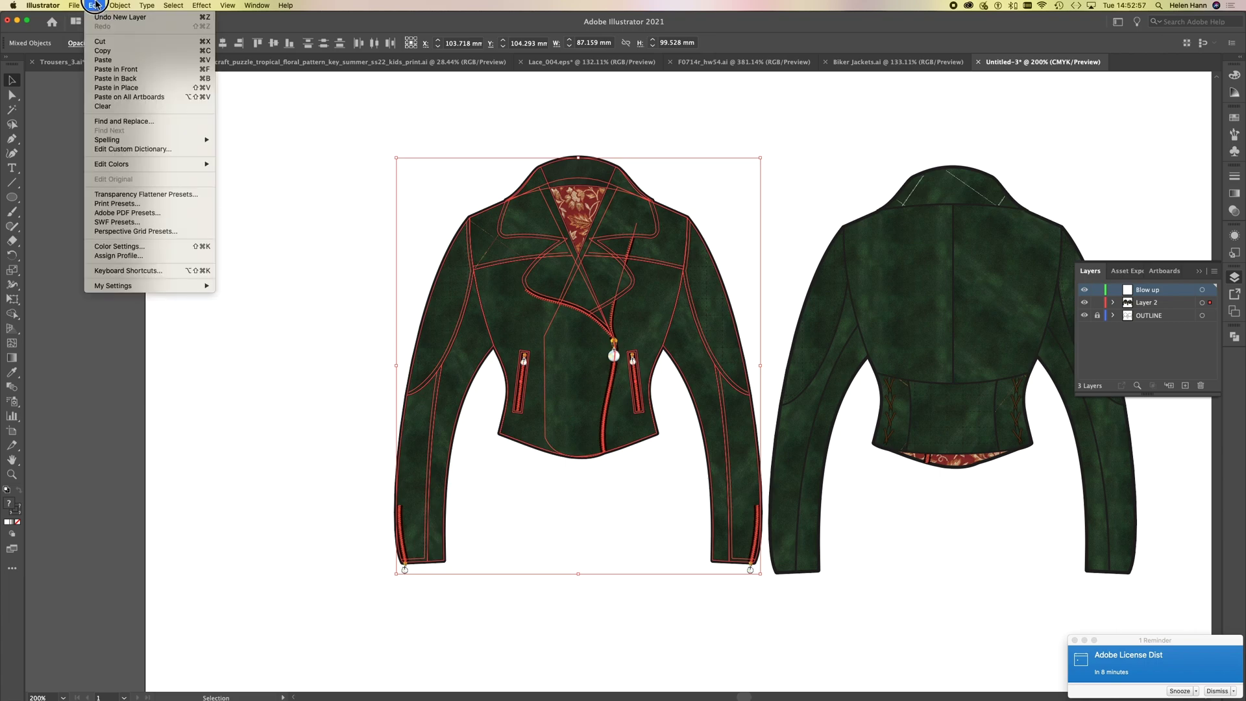
{"action": "left_click", "coordinate": [108, 70]}
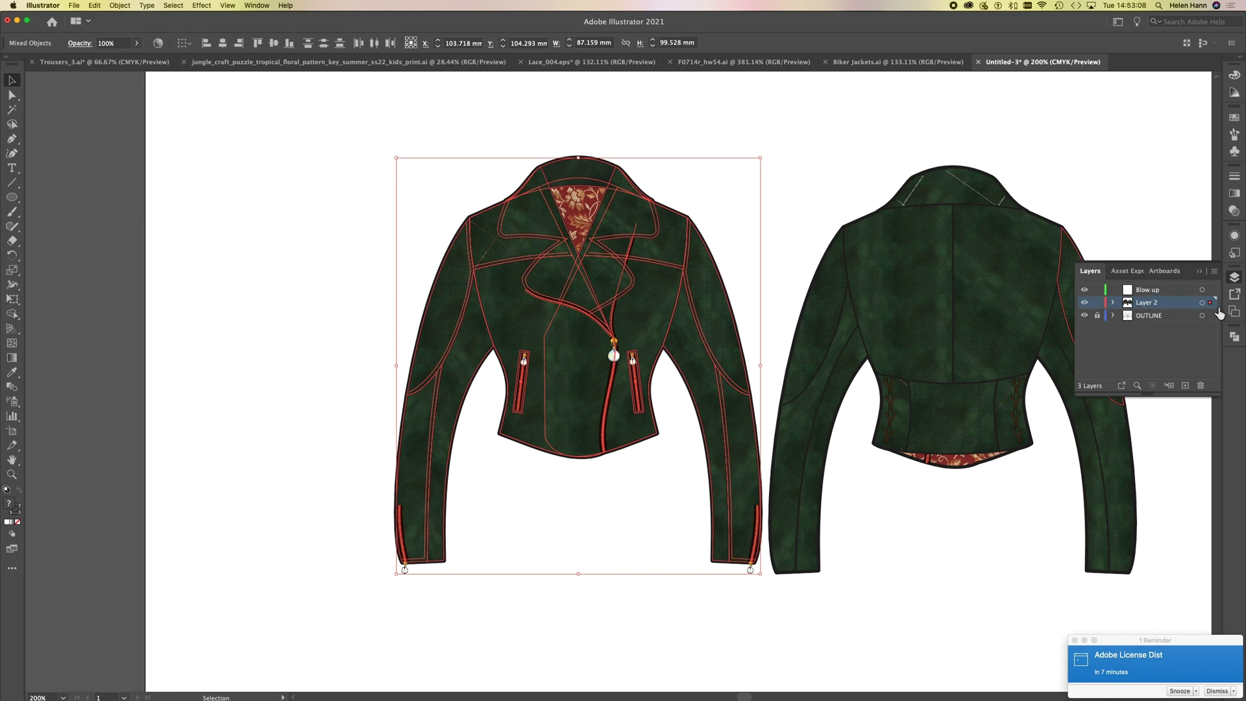
{"action": "left_click_drag", "start_coordinate": [1211, 305], "coordinate": [1210, 290]}
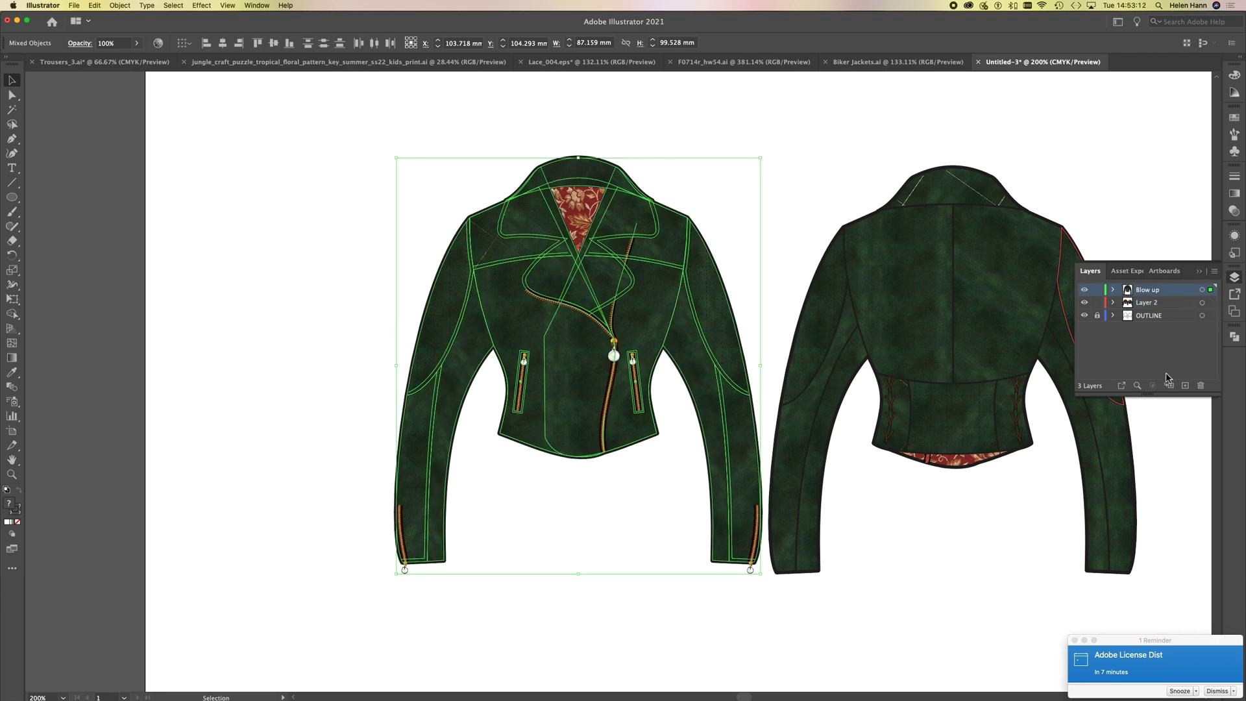
Hide Layer 2 and the OUTLINE layer so that only the Blow up layer is shown.
{"action": "left_click", "coordinate": [1084, 289]}
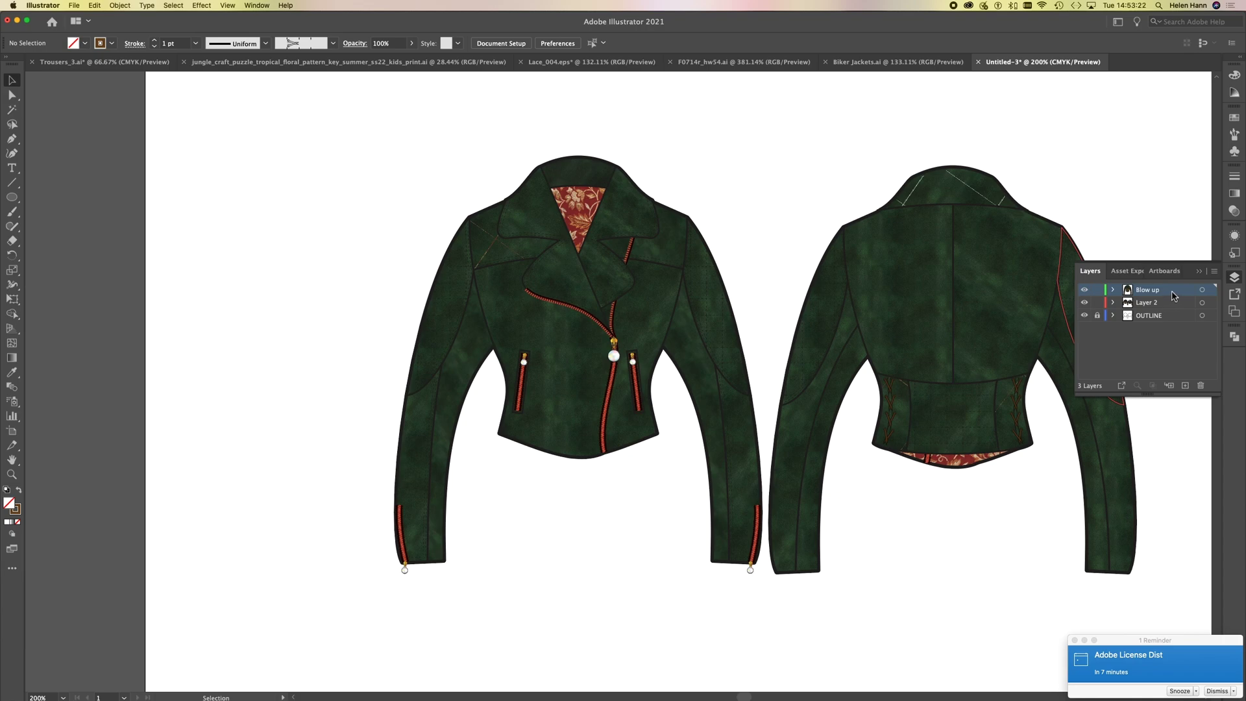
{"action": "left_click", "coordinate": [1084, 303]}
{"action": "left_click", "coordinate": [1085, 316]}
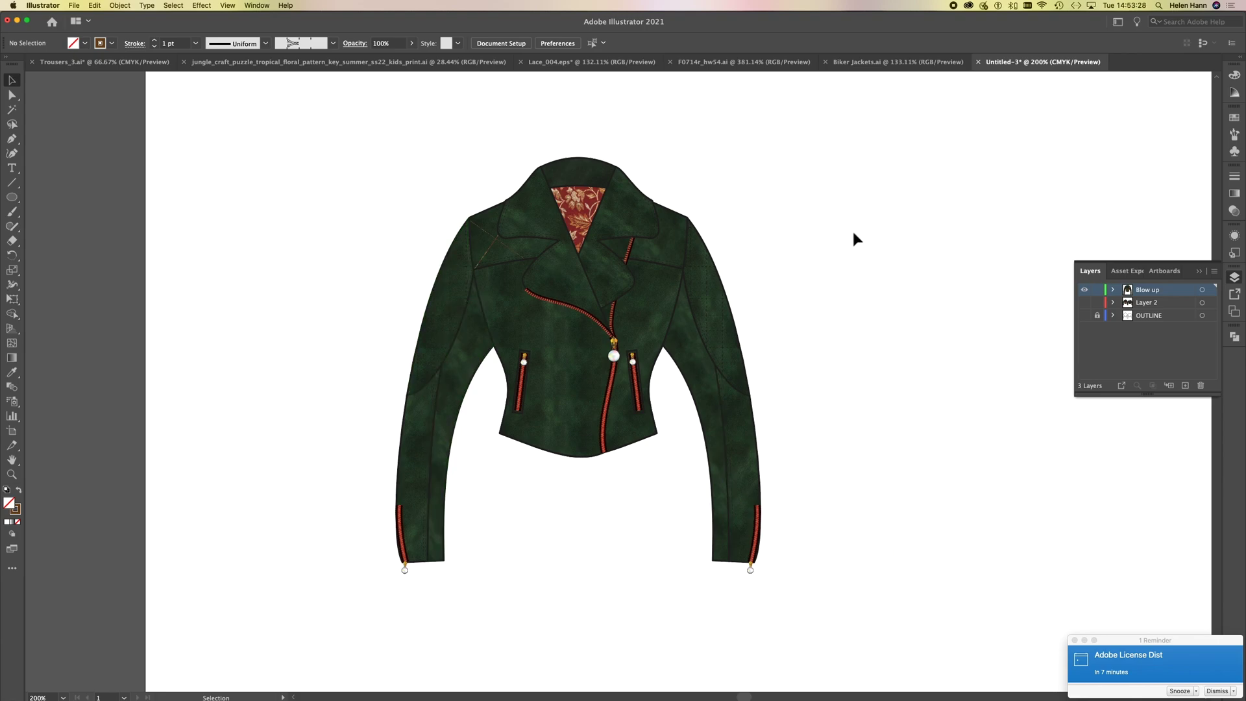
Select the whole jacket copy and move it up and left so it overlaps the artboard's left edge.
{"action": "left_click_drag", "start_coordinate": [838, 130], "coordinate": [297, 656]}
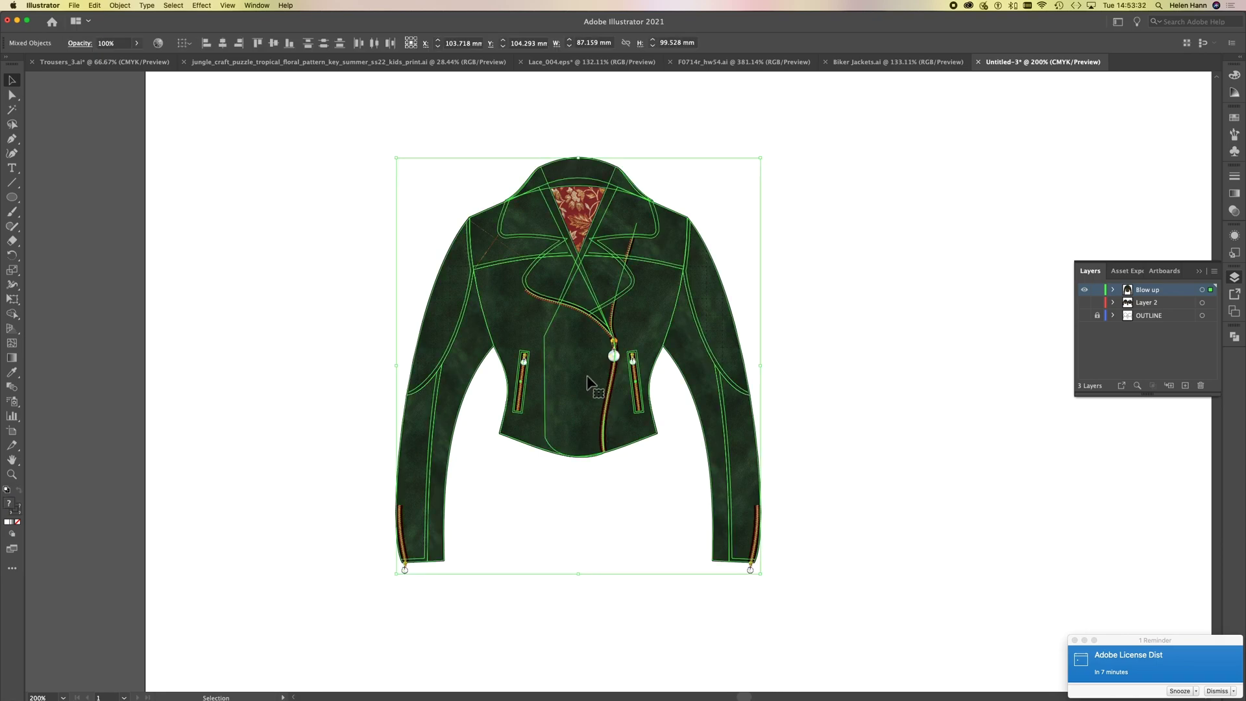
{"action": "left_click_drag", "start_coordinate": [588, 383], "coordinate": [203, 266]}
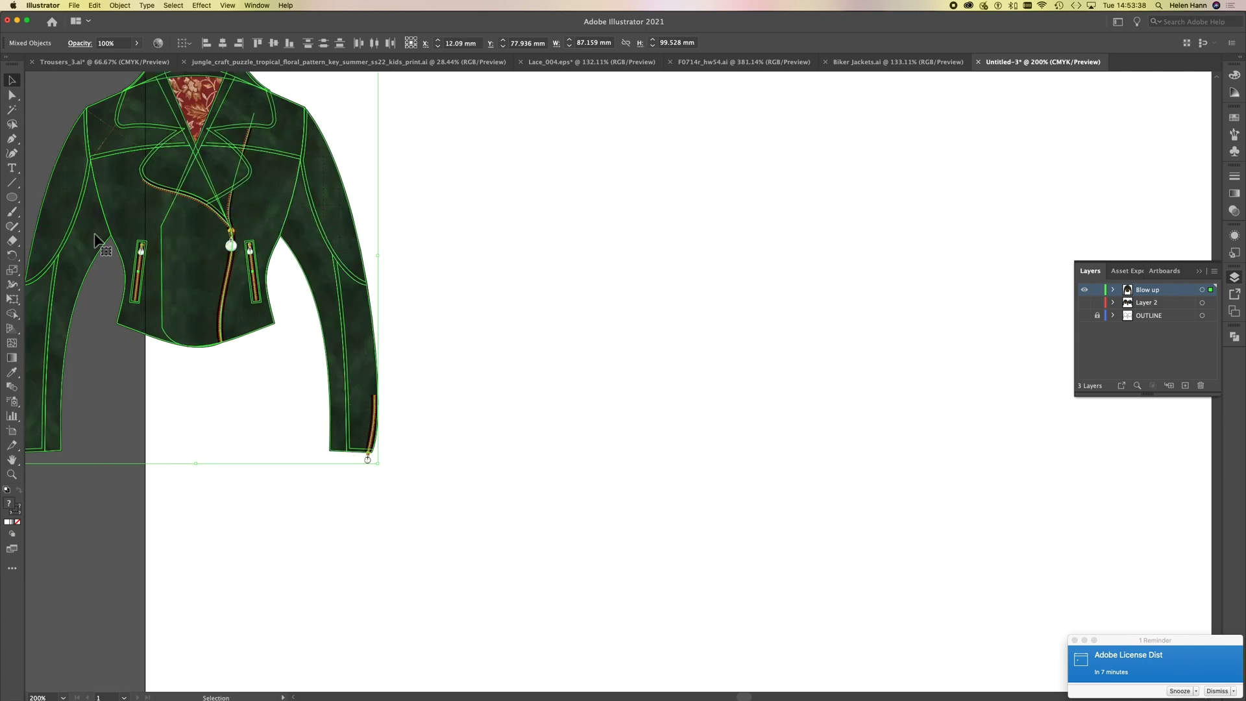
Try enlarging the jacket copy freehand from its upper-left corner to about 250 by 285 mm, and undo the scaling.
{"action": "left_click", "coordinate": [173, 239], "text": "alt"}
{"action": "left_click", "coordinate": [555, 376], "text": "alt+super"}
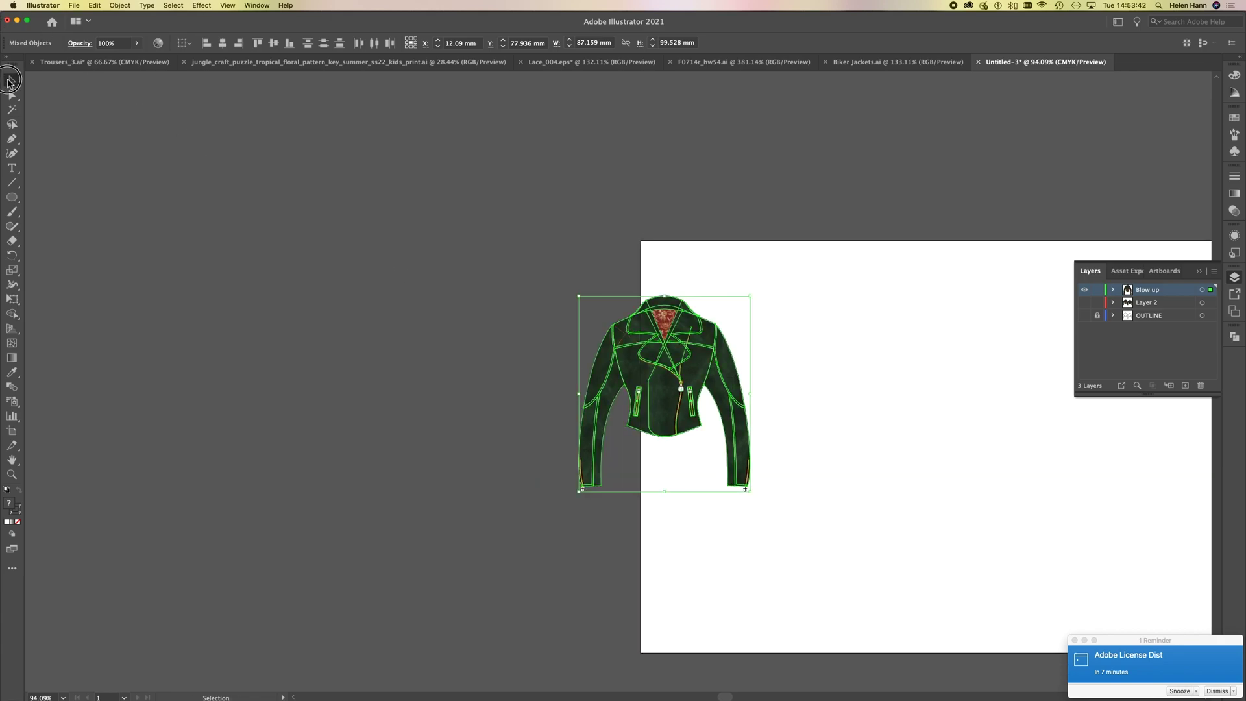
{"action": "left_click_drag", "start_coordinate": [579, 298], "coordinate": [142, 60]}
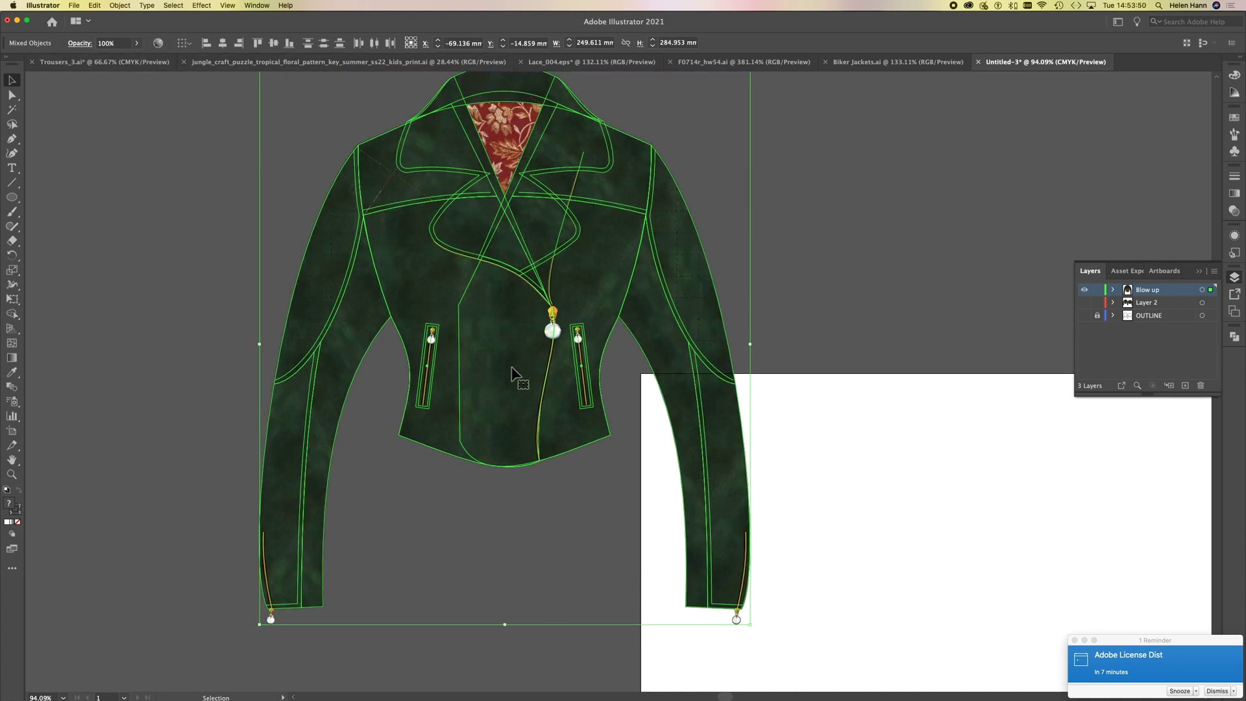
{"action": "left_click", "coordinate": [13, 94]}
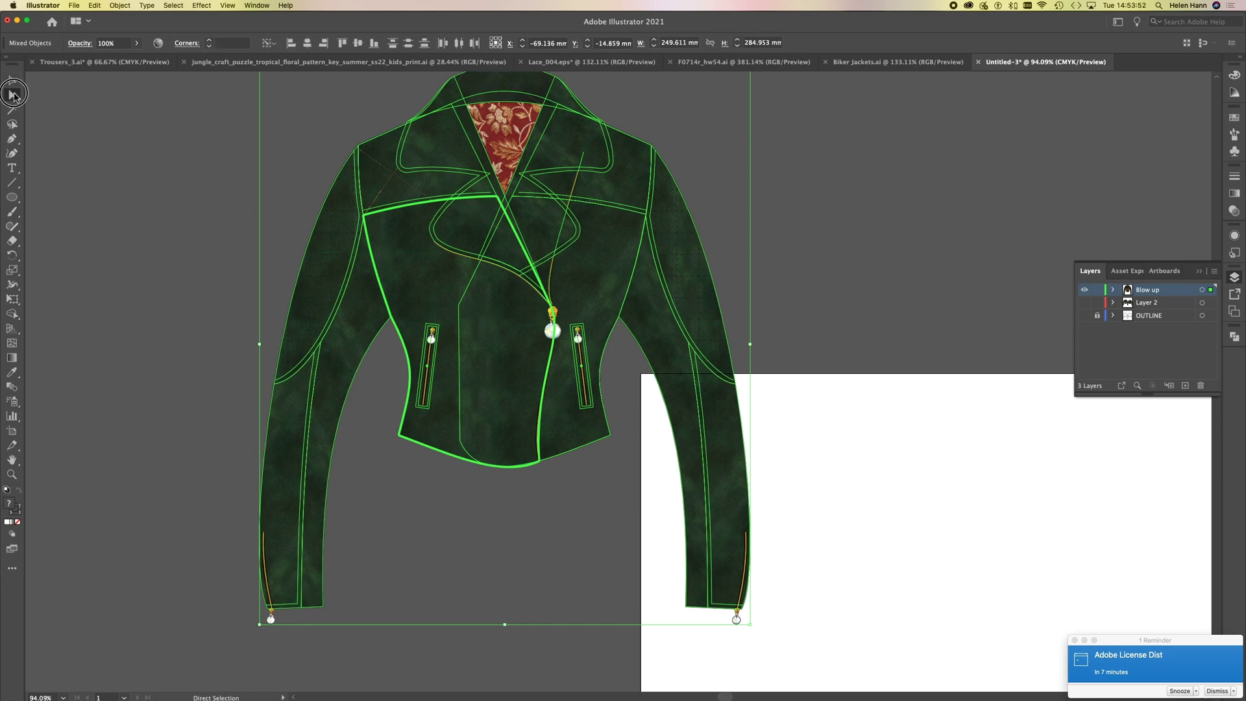
{"action": "left_click", "coordinate": [128, 232]}
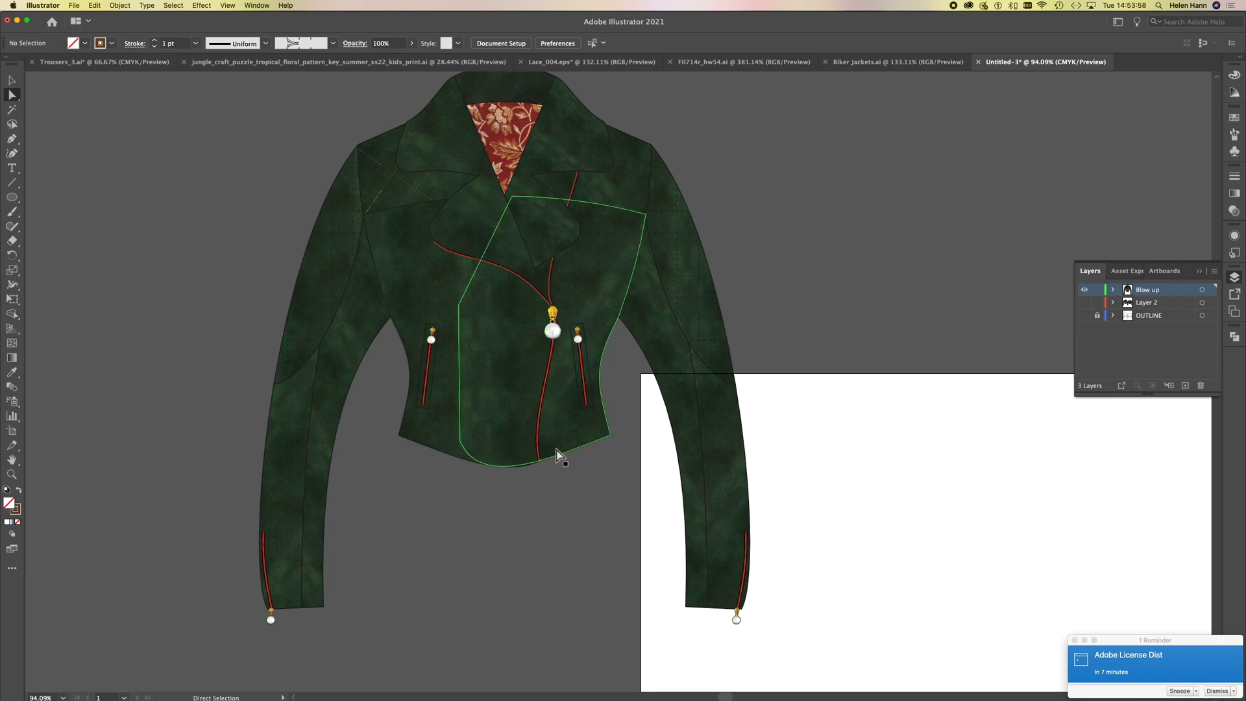
{"action": "key", "text": "ctrl+z"}
{"action": "key", "text": "ctrl+z"}
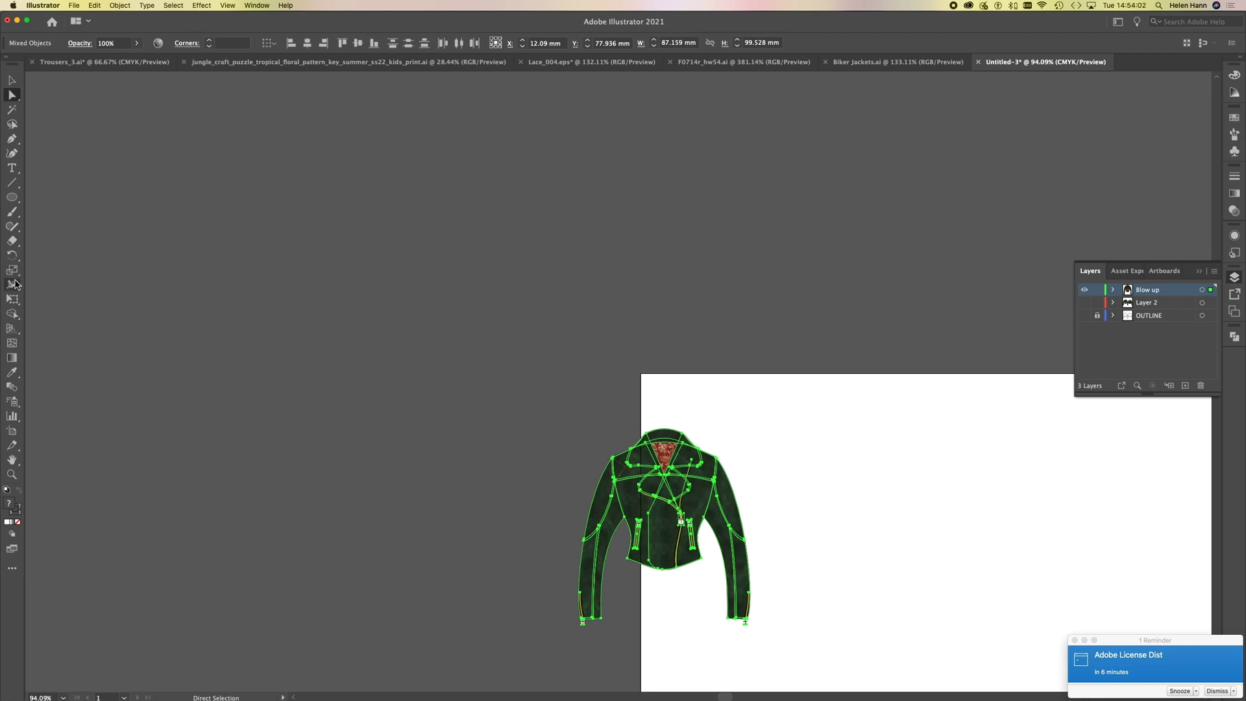
Scale the jacket copy uniformly to 400% from its centre area, with Scale Corners and Scale Strokes & Effects enabled.
{"action": "left_click", "coordinate": [11, 272]}
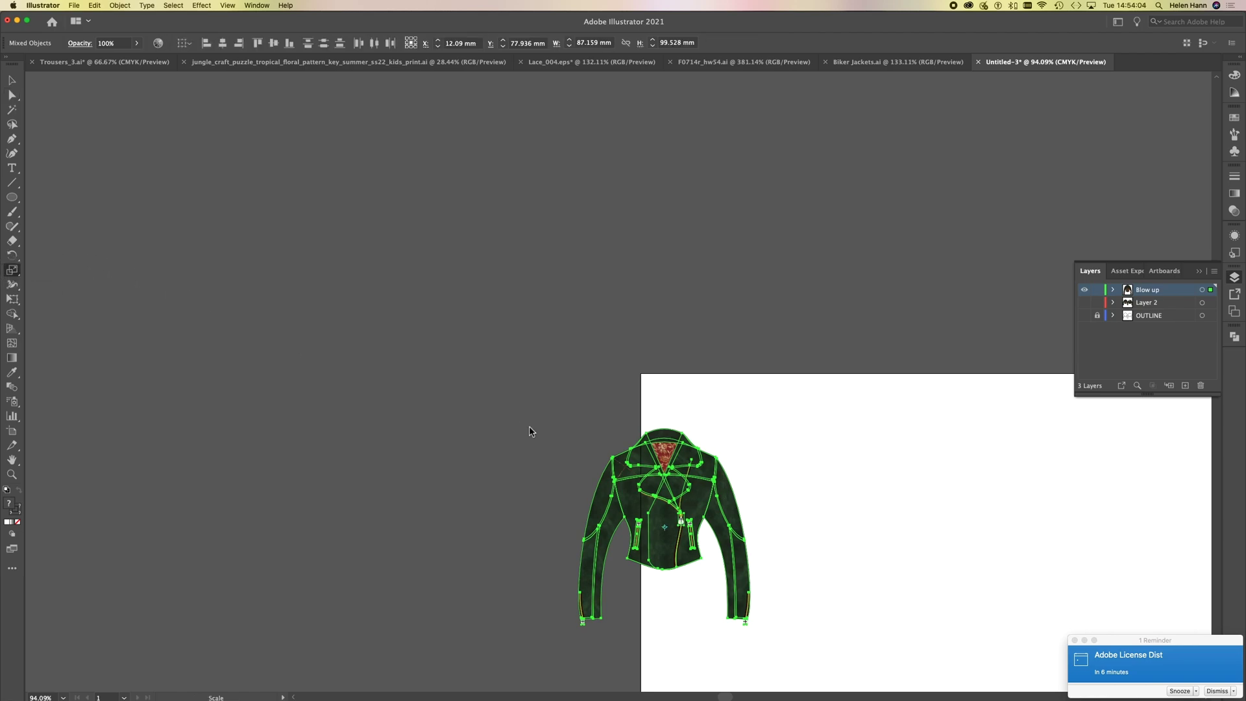
{"action": "left_click", "coordinate": [665, 511], "text": "alt"}
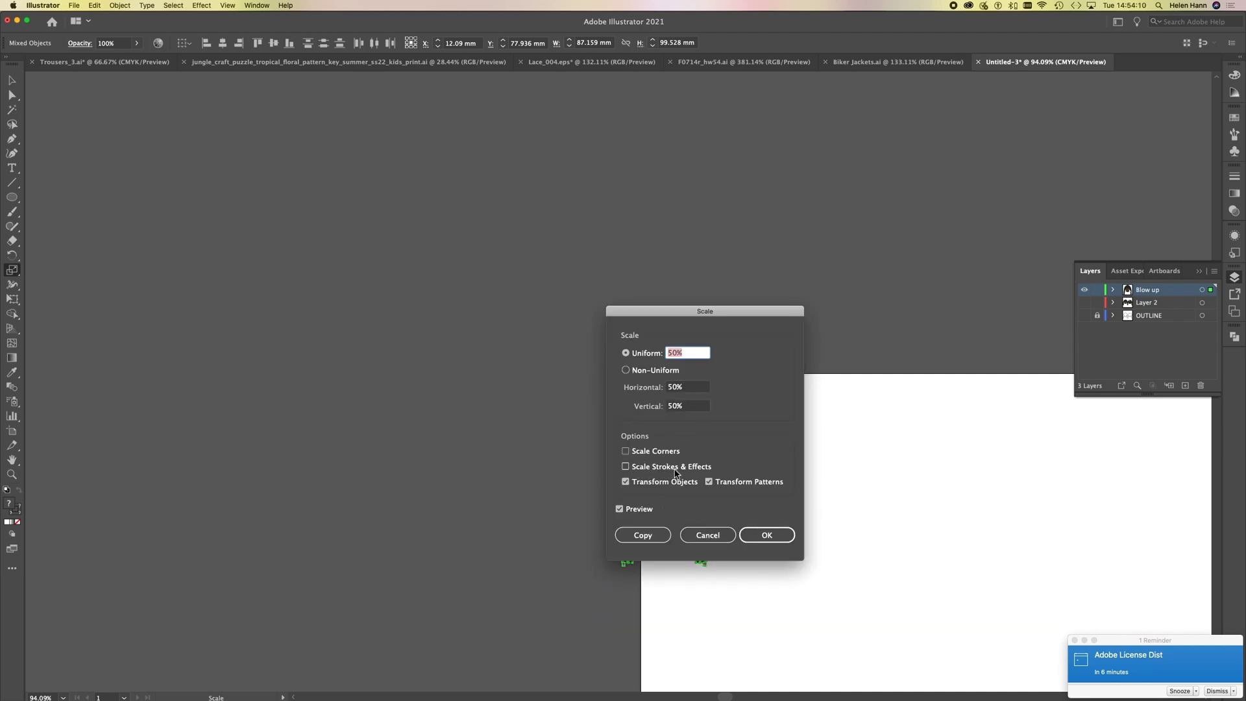
{"action": "left_click", "coordinate": [642, 452]}
{"action": "left_click", "coordinate": [643, 465]}
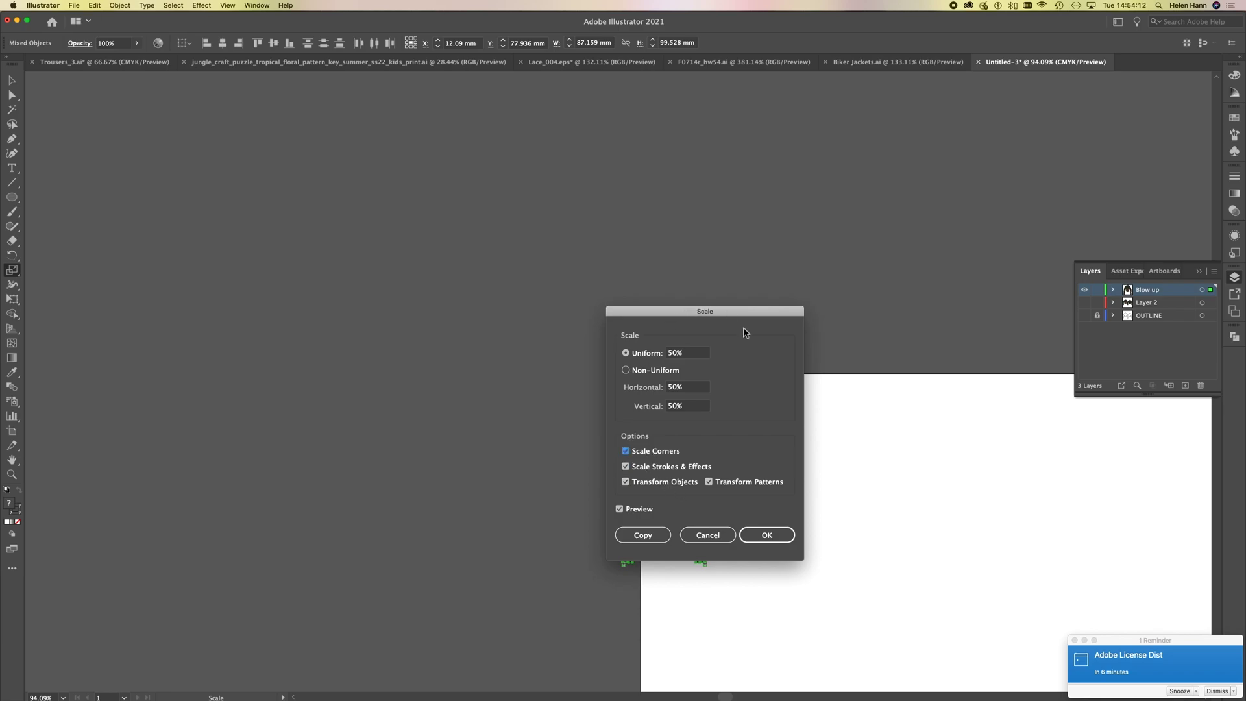
{"action": "double_click", "coordinate": [705, 354]}
{"action": "type", "text": "4"}
{"action": "key", "text": "Return"}
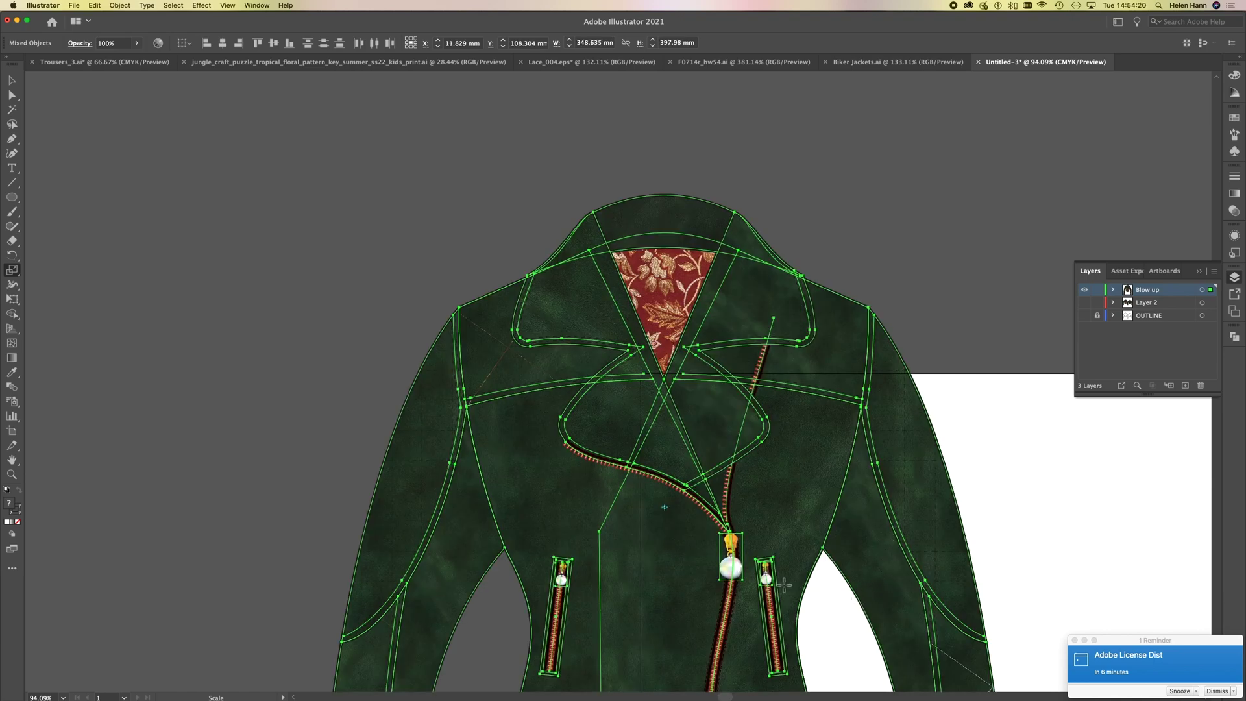
Draw a circle about 48 mm in diameter around the main pearl zip pull and the adjacent pocket zip pull.
{"action": "left_click", "coordinate": [851, 529], "text": "alt+super"}
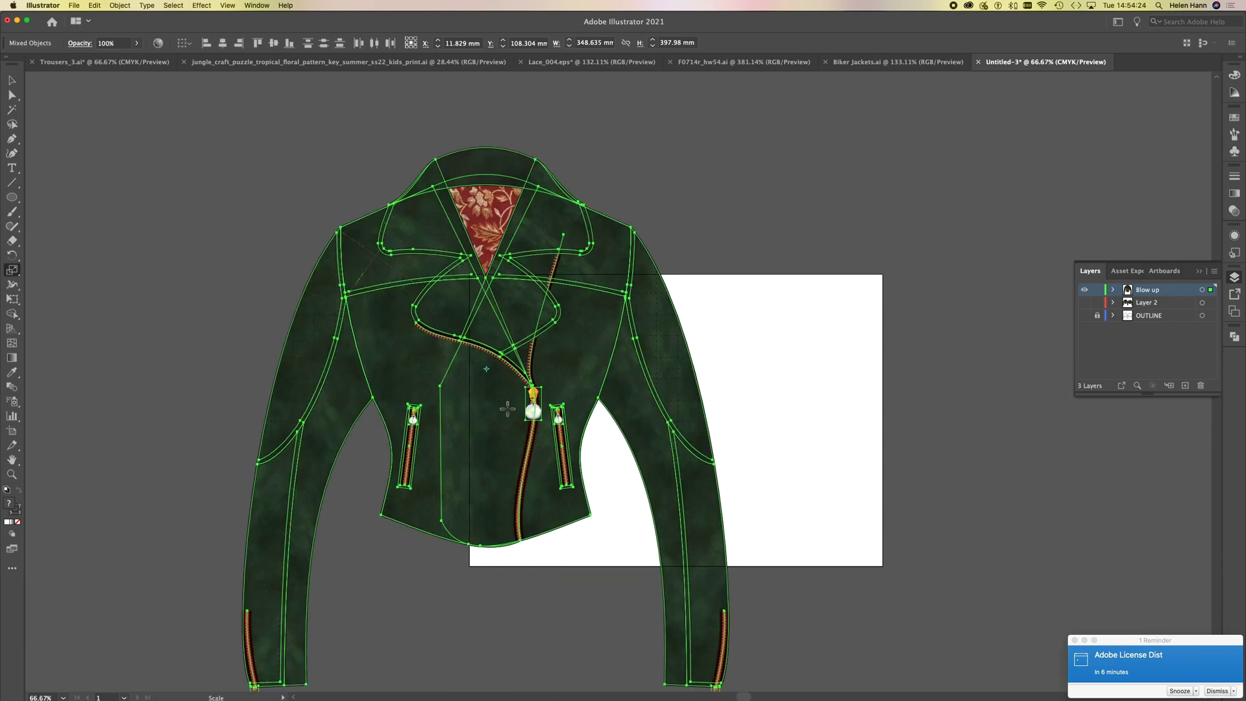
{"action": "left_click", "coordinate": [12, 197]}
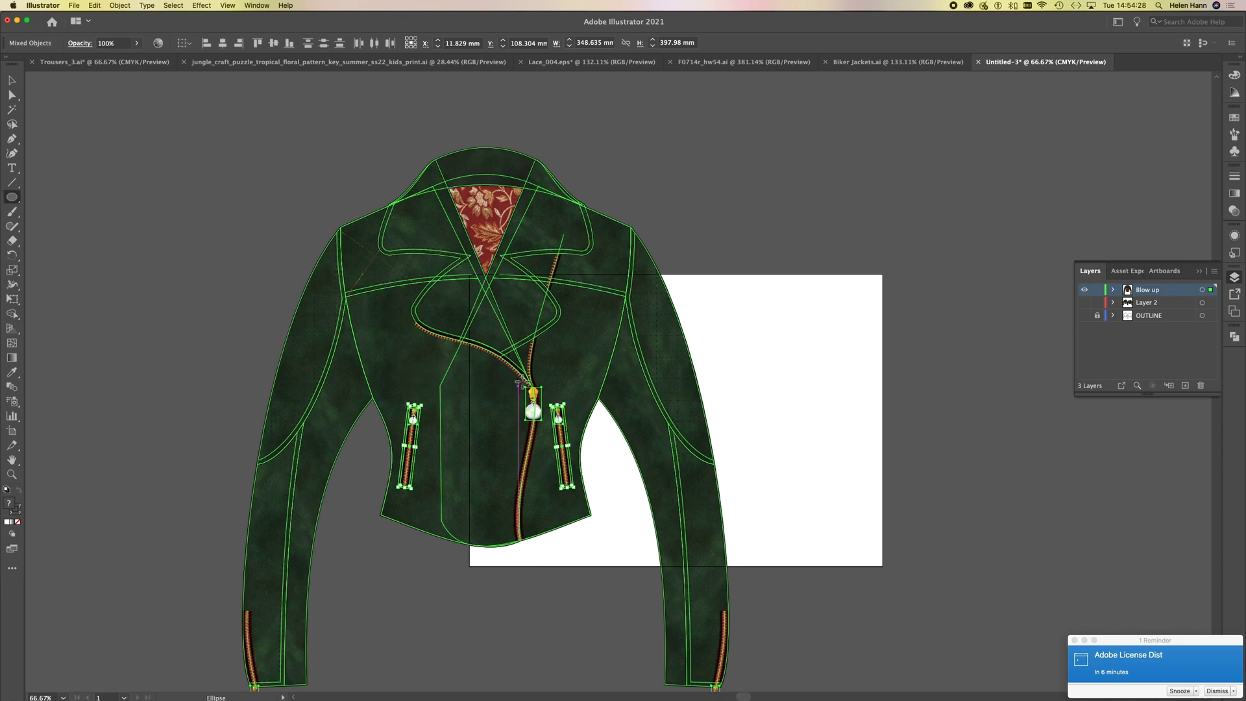
{"action": "left_click_drag", "start_coordinate": [519, 378], "coordinate": [579, 444]}
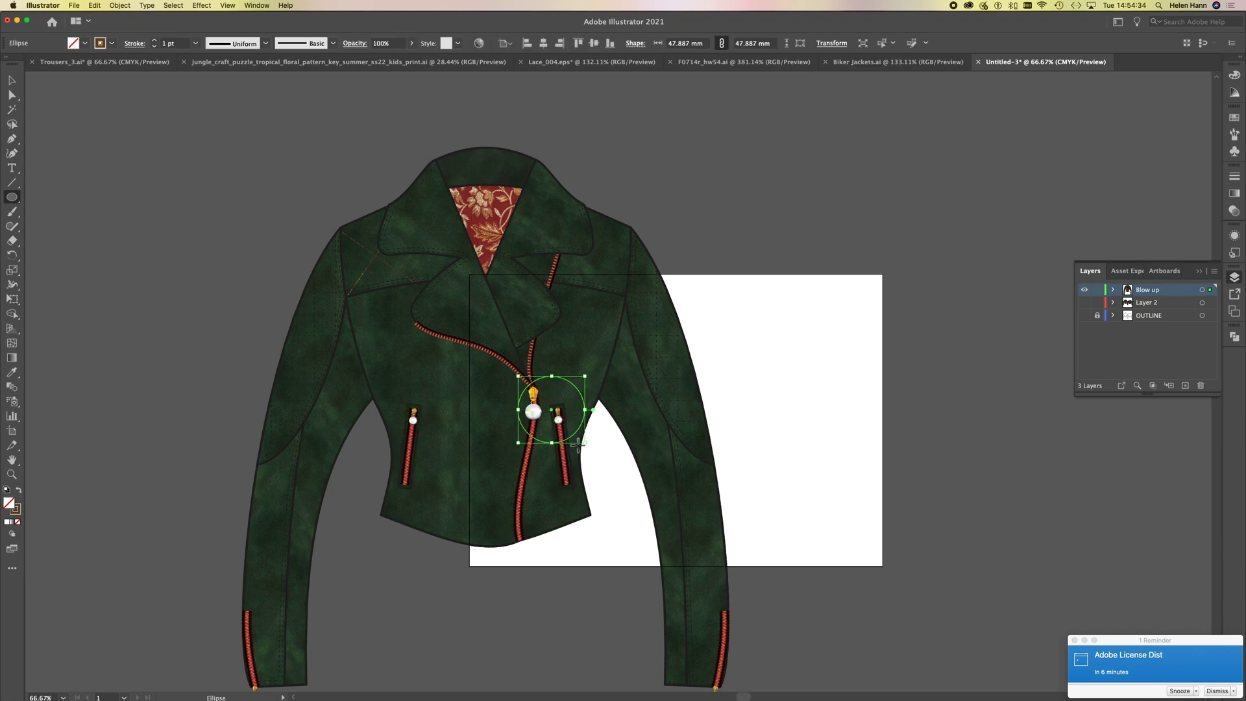
Select the entire enlarged jacket together with the circle, and clear the selection.
{"action": "left_click", "coordinate": [12, 81]}
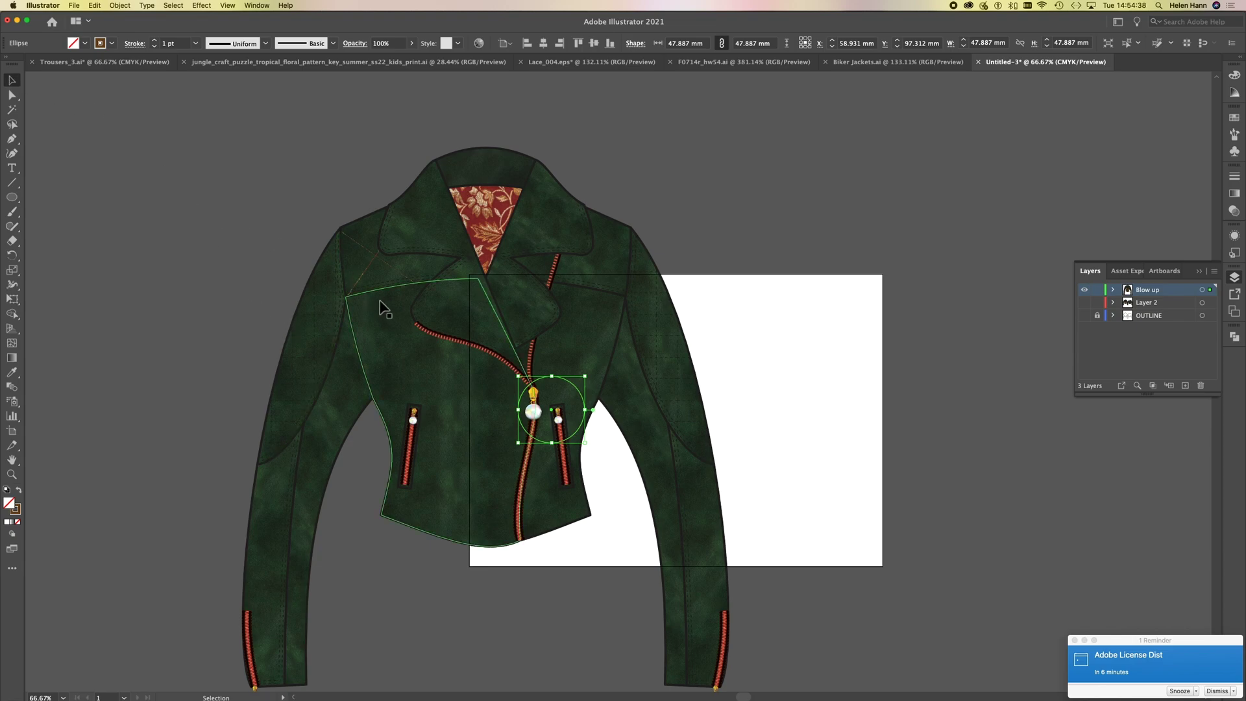
{"action": "left_click", "coordinate": [349, 251]}
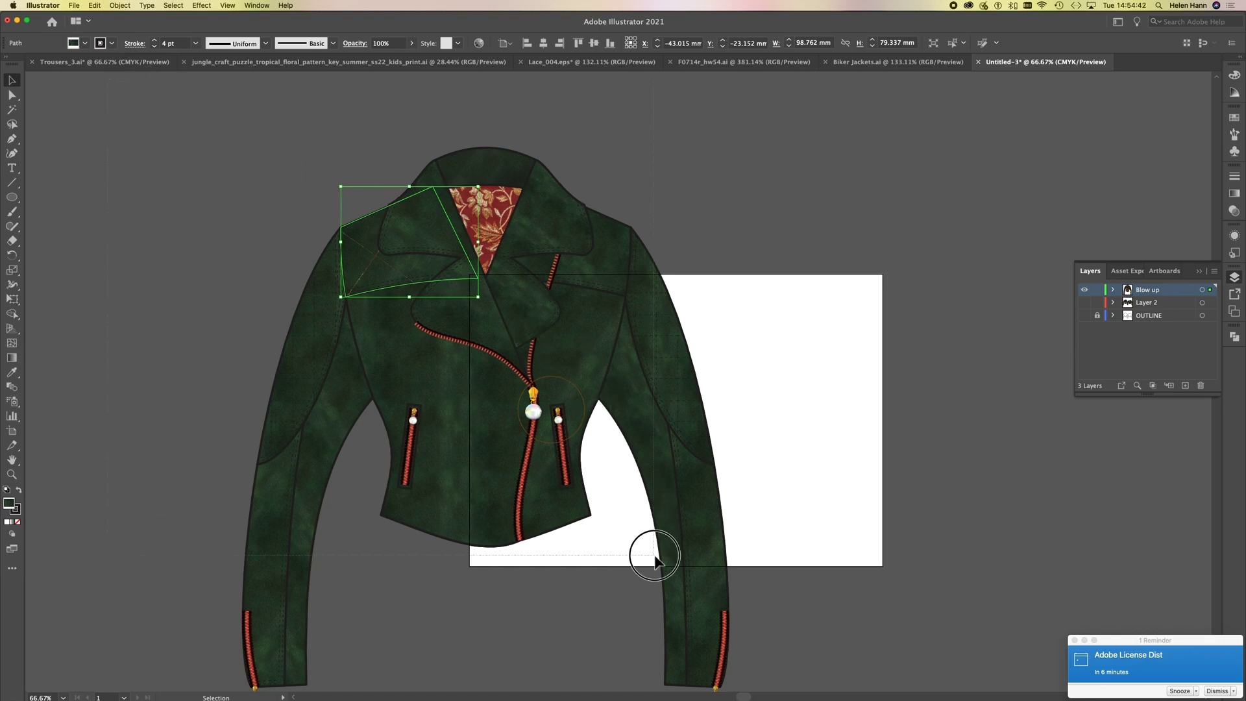
{"action": "scroll", "coordinate": [727, 679], "scroll_direction": "down", "scroll_amount": 2}
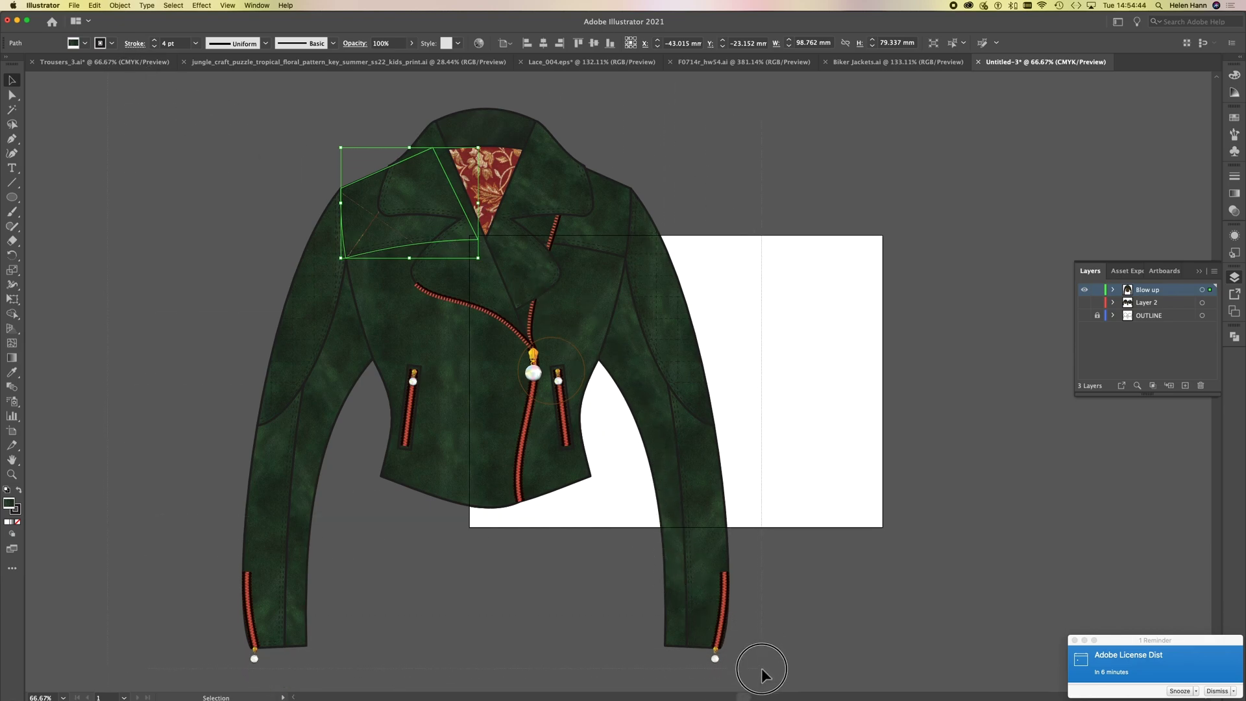
{"action": "key", "text": "super+a"}
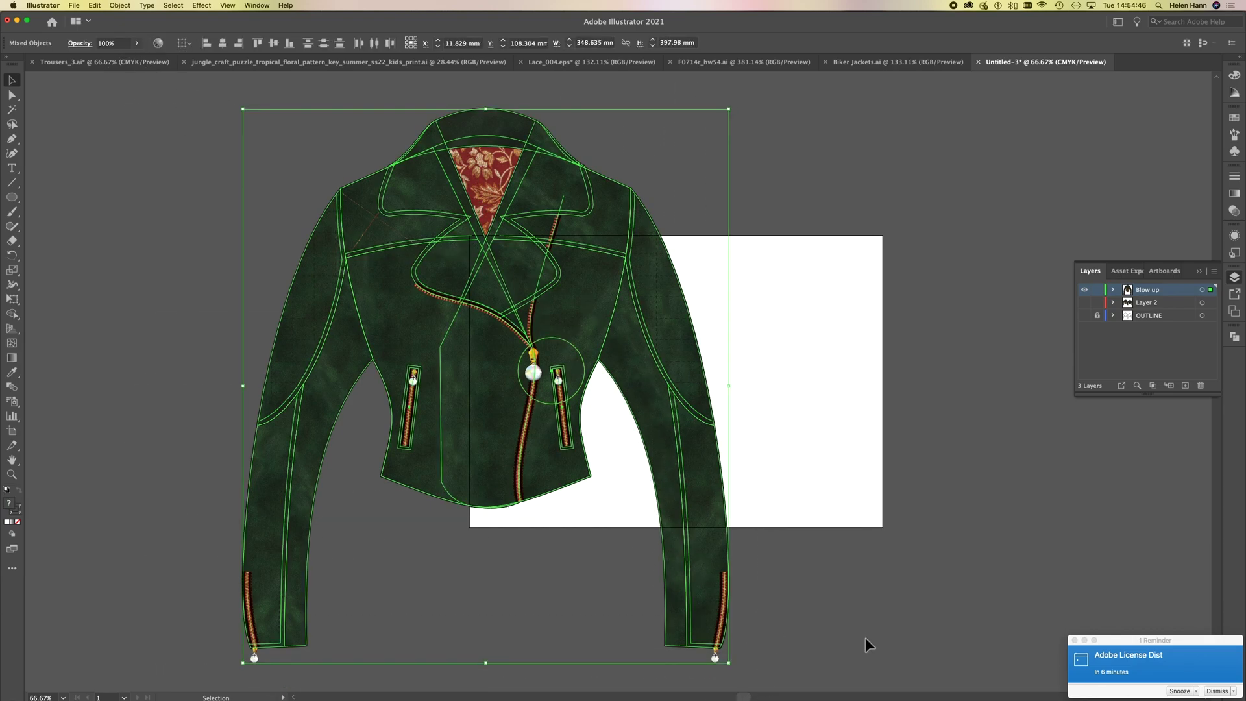
{"action": "left_click", "coordinate": [866, 640]}
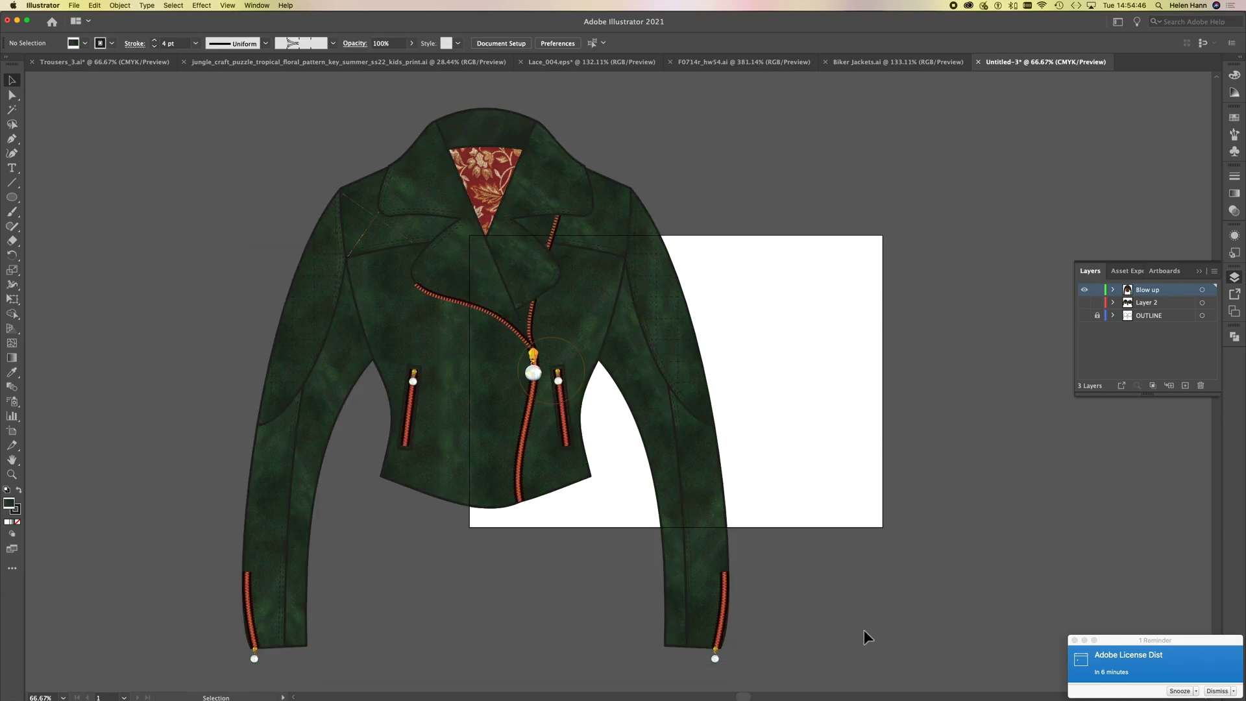
Make a clipping mask from the circle and the entire enlarged jacket, and clear the selection.
{"action": "left_click", "coordinate": [570, 348]}
{"action": "key", "text": "a"}
{"action": "key", "text": "v"}
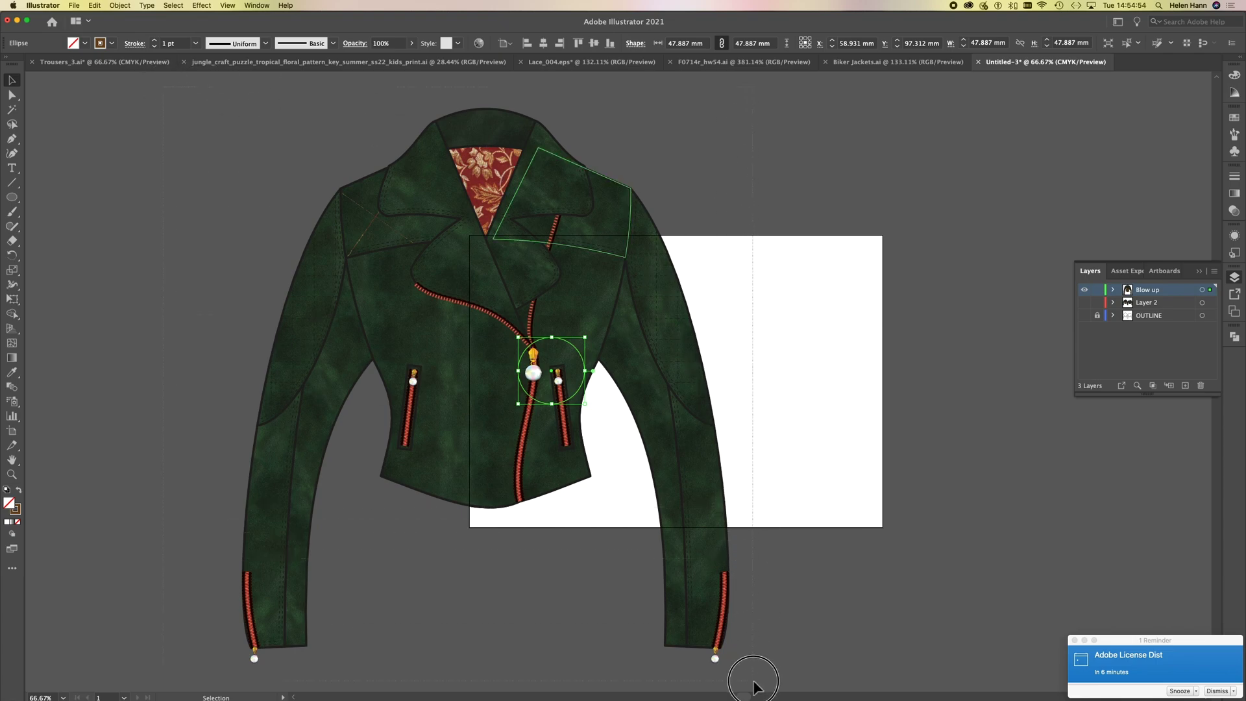
{"action": "key", "text": "super+a"}
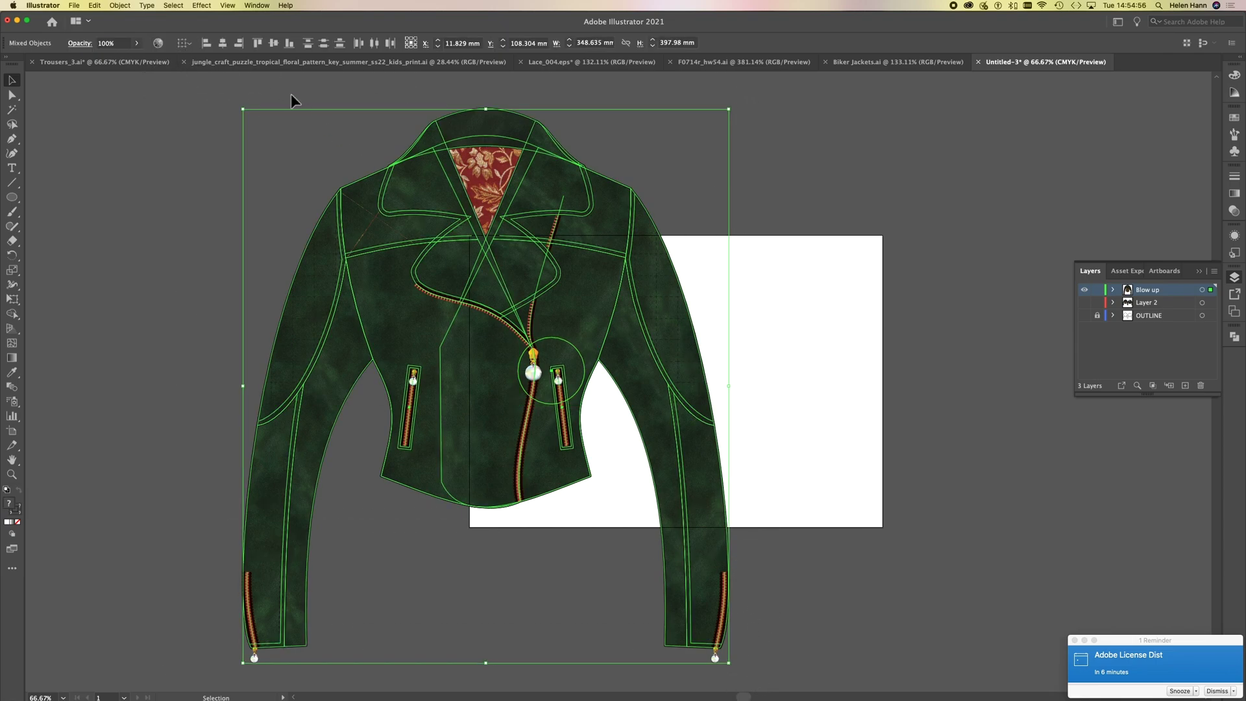
{"action": "left_click", "coordinate": [119, 5]}
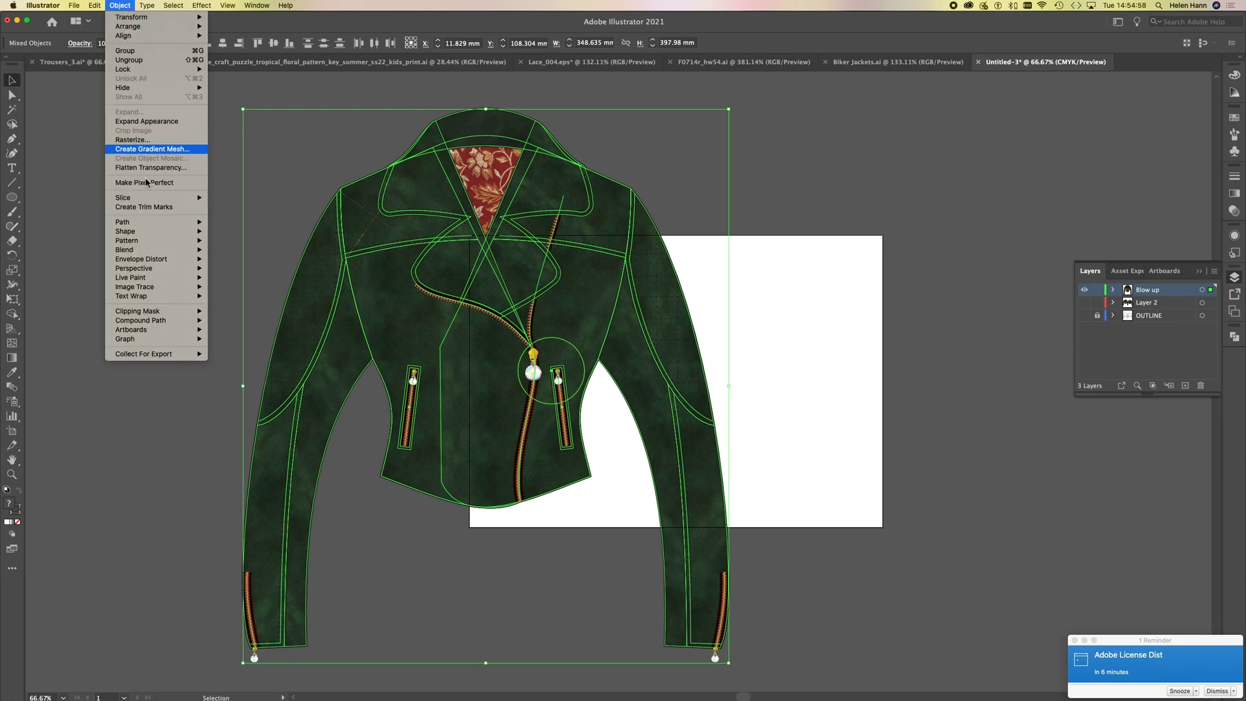
{"action": "mouse_move", "coordinate": [168, 313]}
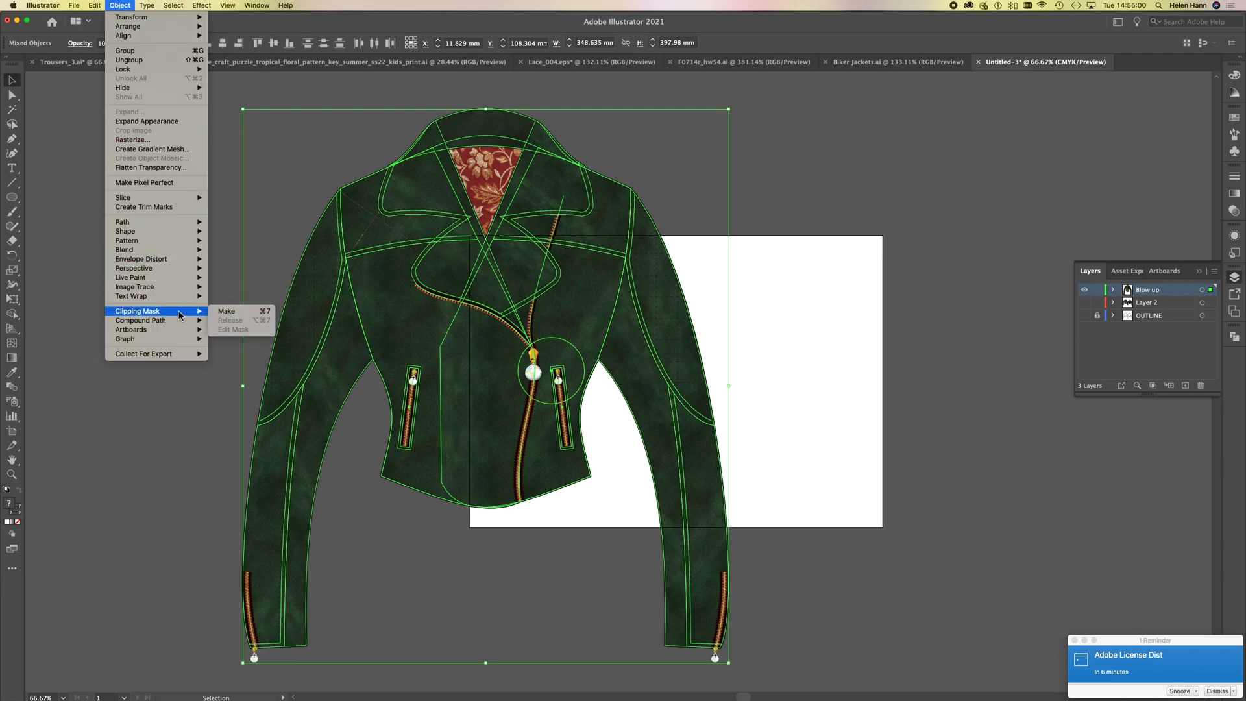
{"action": "left_click", "coordinate": [222, 312]}
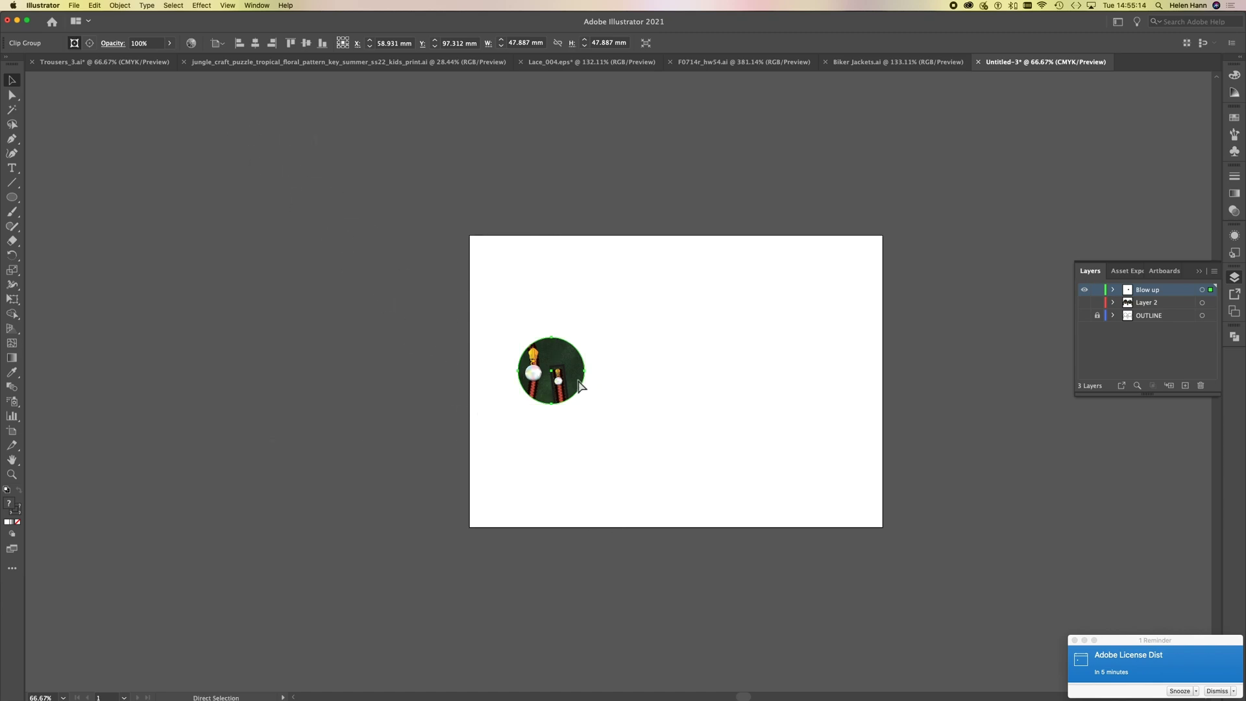
{"action": "left_click", "coordinate": [468, 448]}
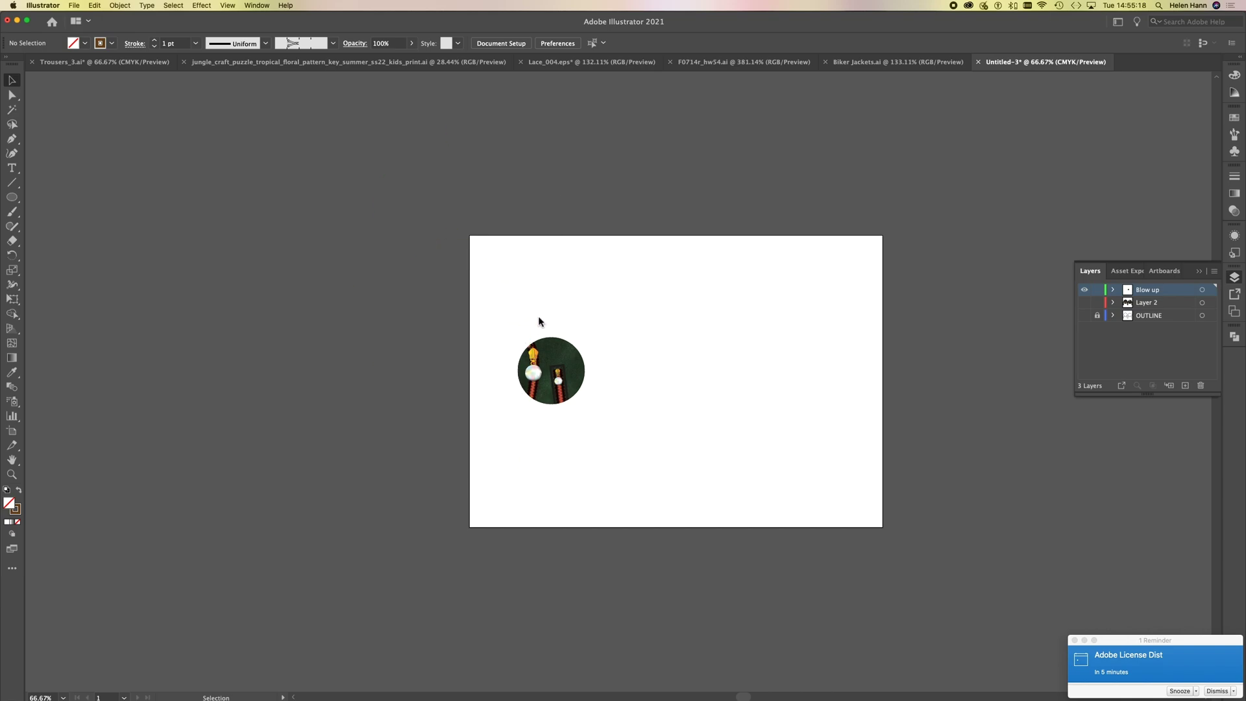
Expand the appearance of the circular clip group, and deselect it.
{"action": "left_click", "coordinate": [564, 425]}
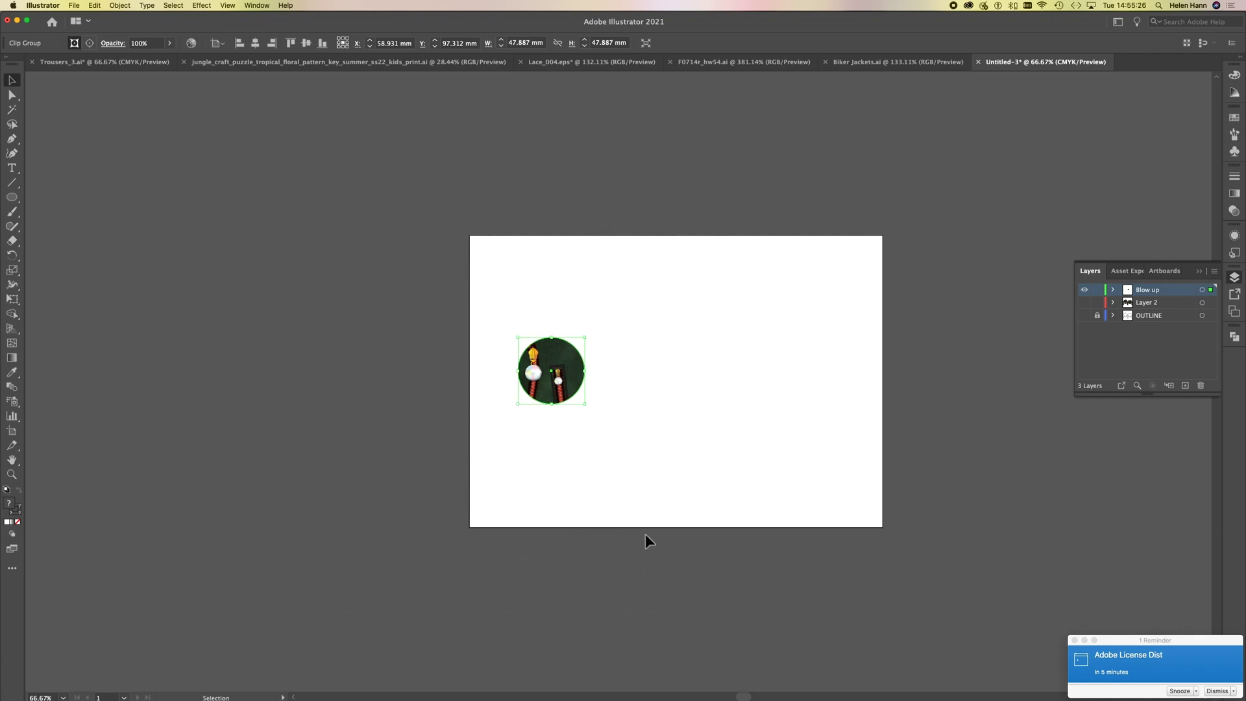
{"action": "left_click", "coordinate": [119, 5]}
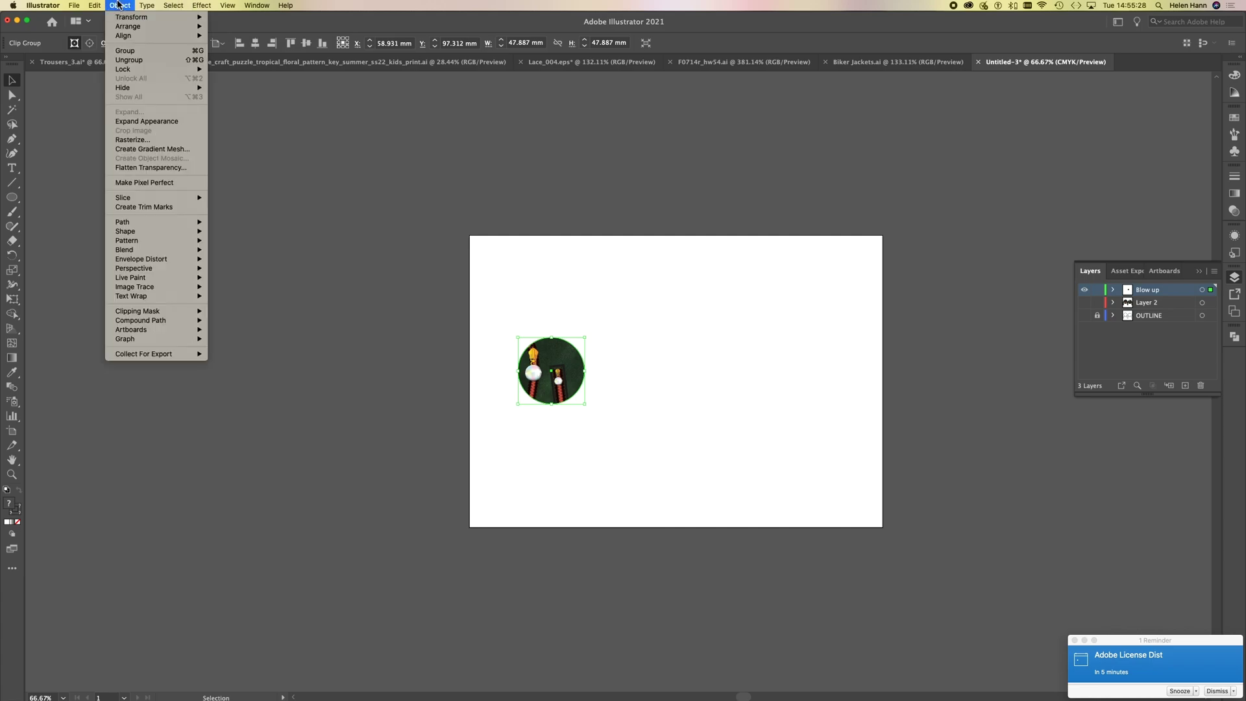
{"action": "left_click", "coordinate": [148, 122]}
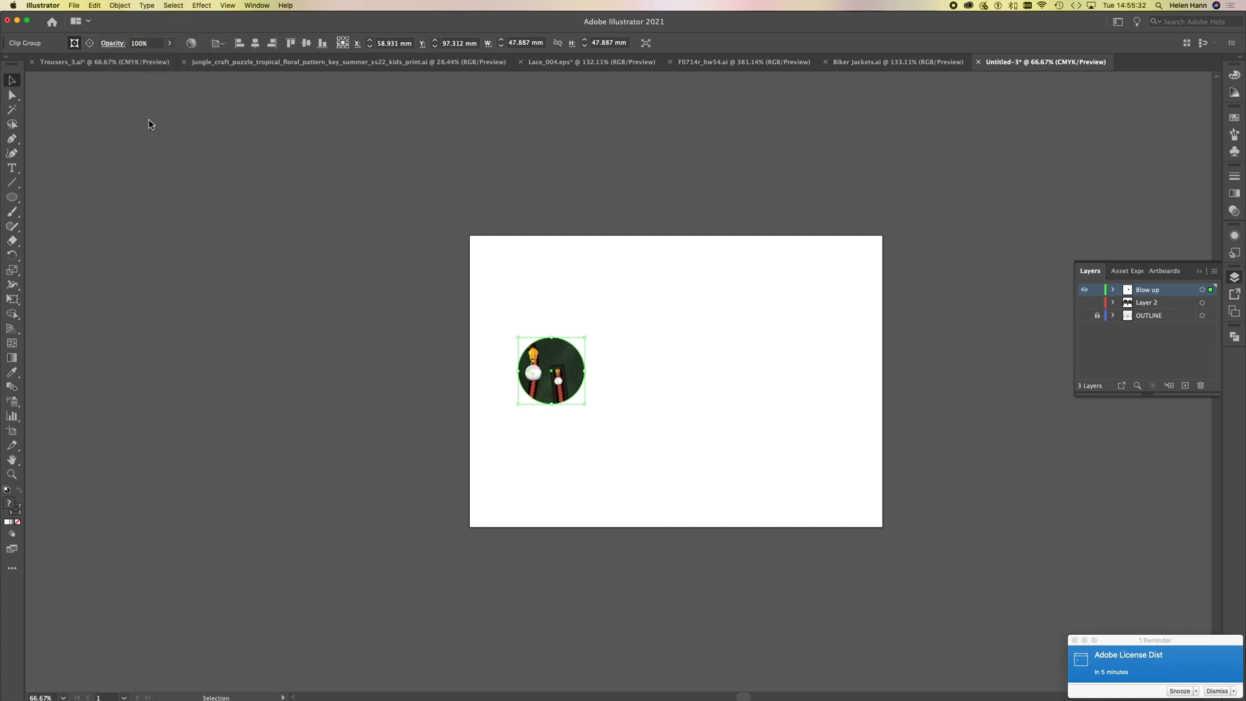
{"action": "left_click", "coordinate": [118, 5]}
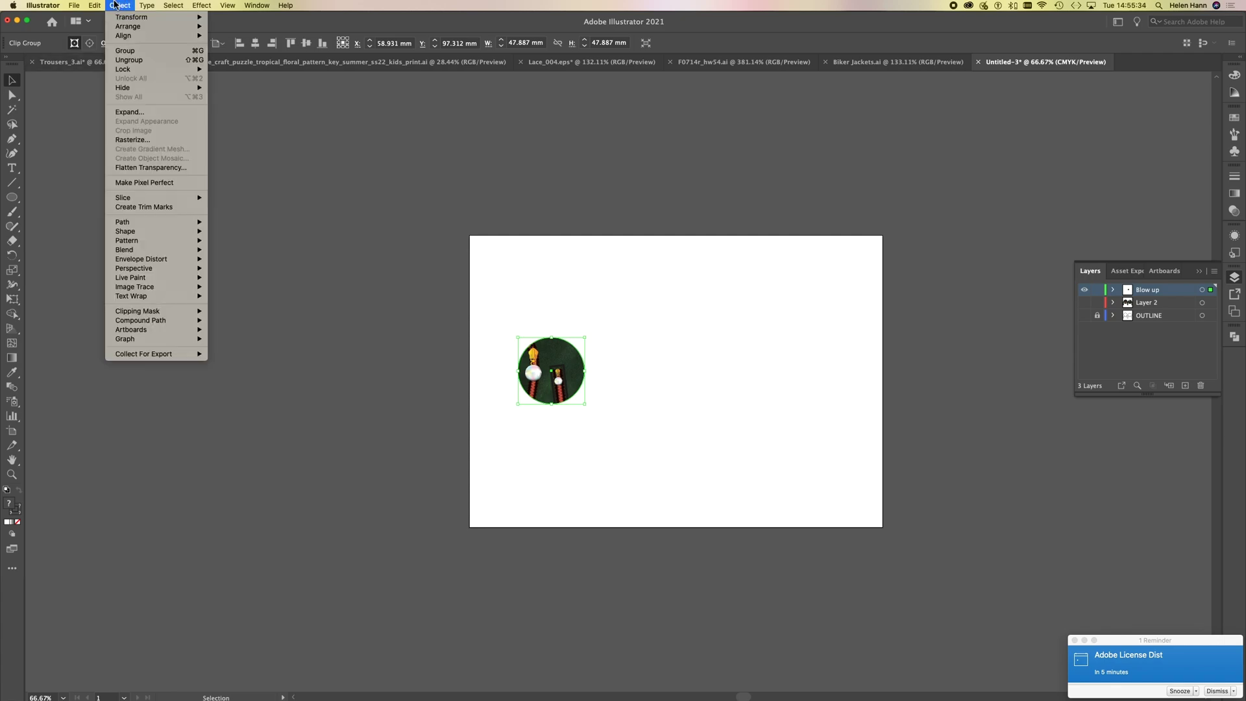
{"action": "left_click", "coordinate": [520, 505]}
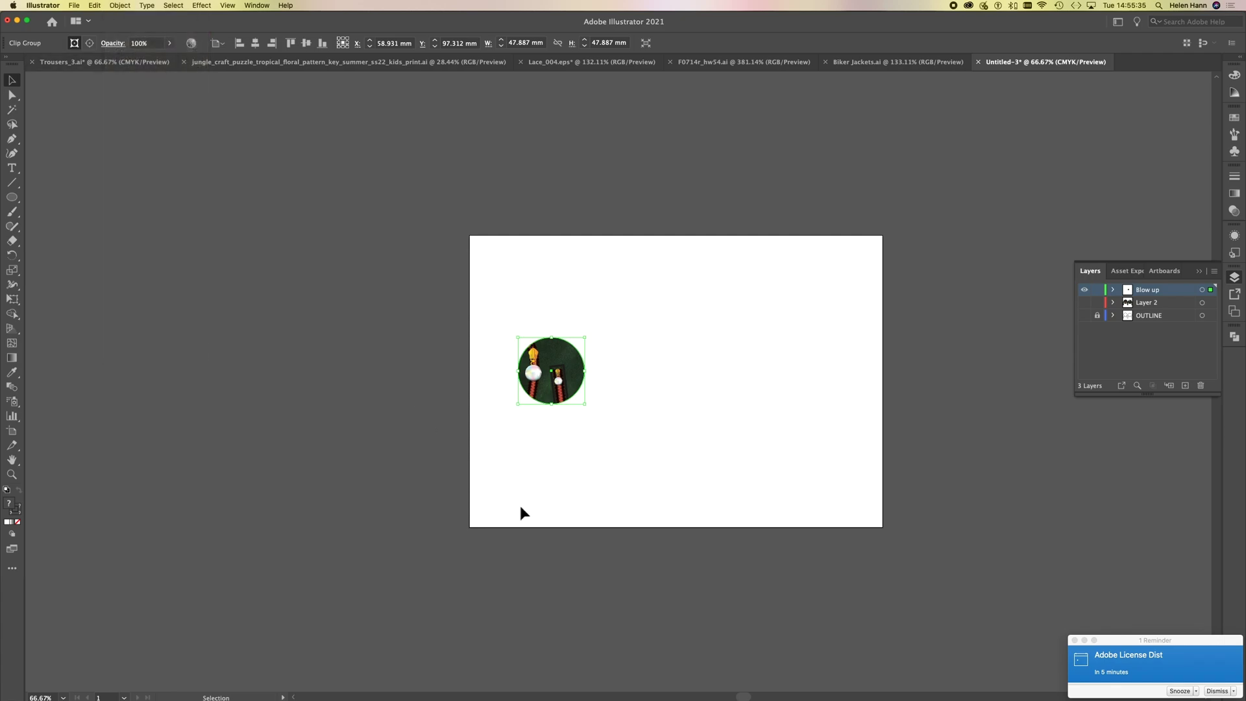
{"action": "left_click", "coordinate": [372, 386]}
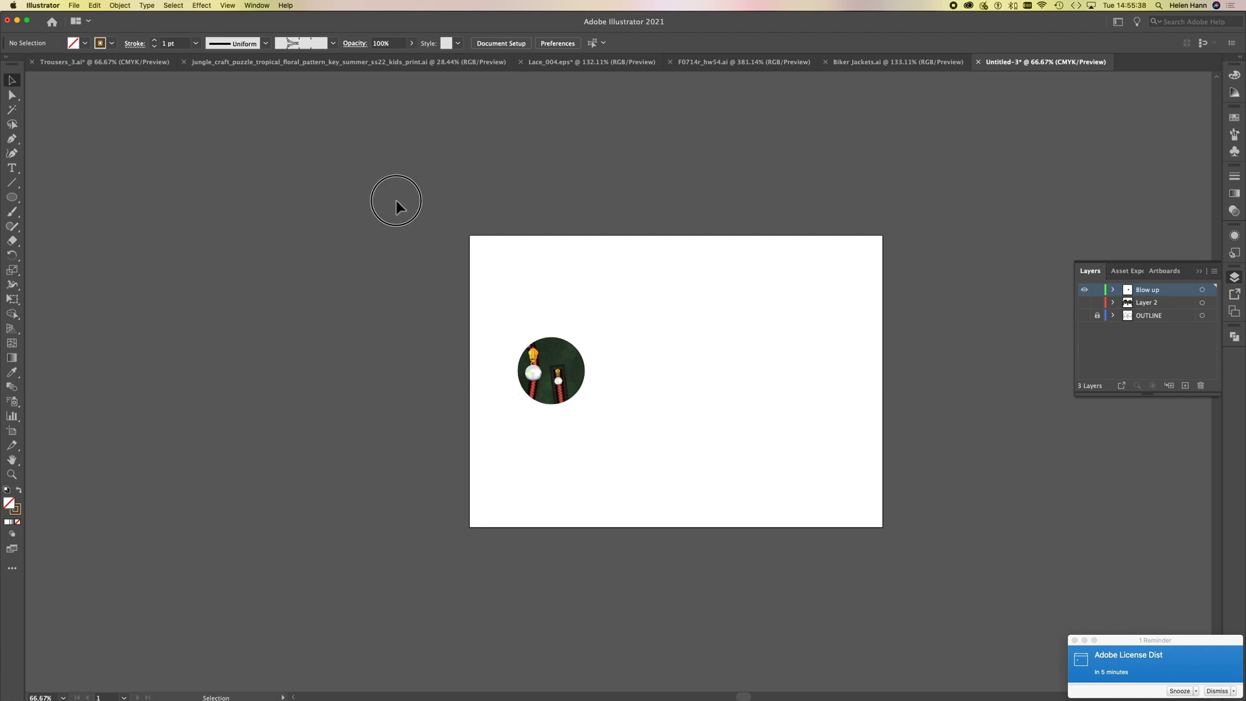
Expand the circular clip group with Object, Fill and Stroke enabled, and clear the selection.
{"action": "left_click_drag", "start_coordinate": [606, 551], "coordinate": [428, 335]}
{"action": "left_click", "coordinate": [119, 5]}
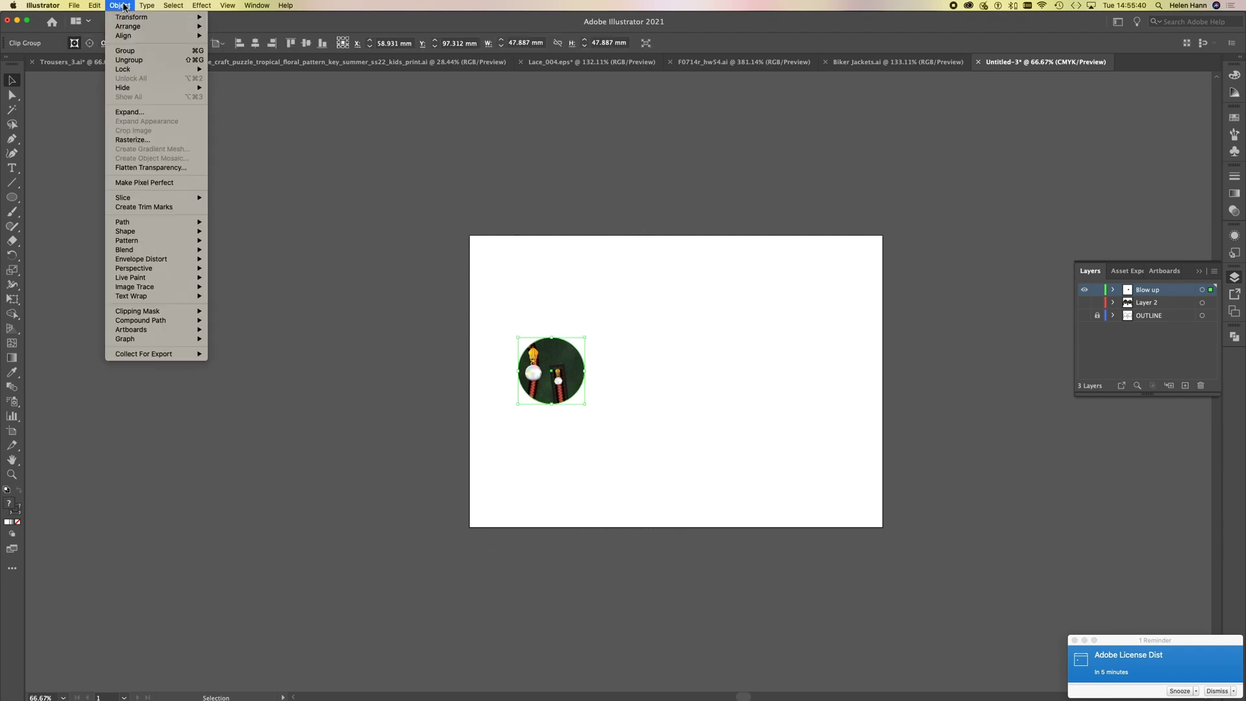
{"action": "left_click", "coordinate": [131, 113]}
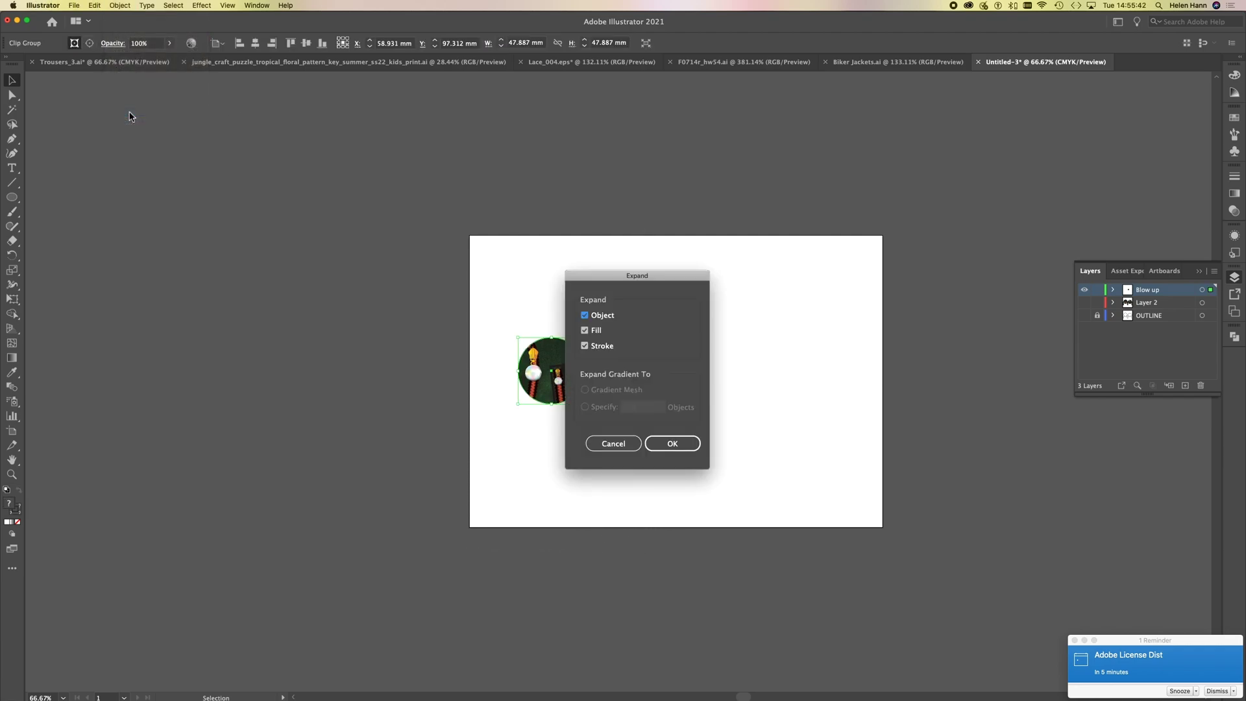
{"action": "left_click", "coordinate": [670, 446]}
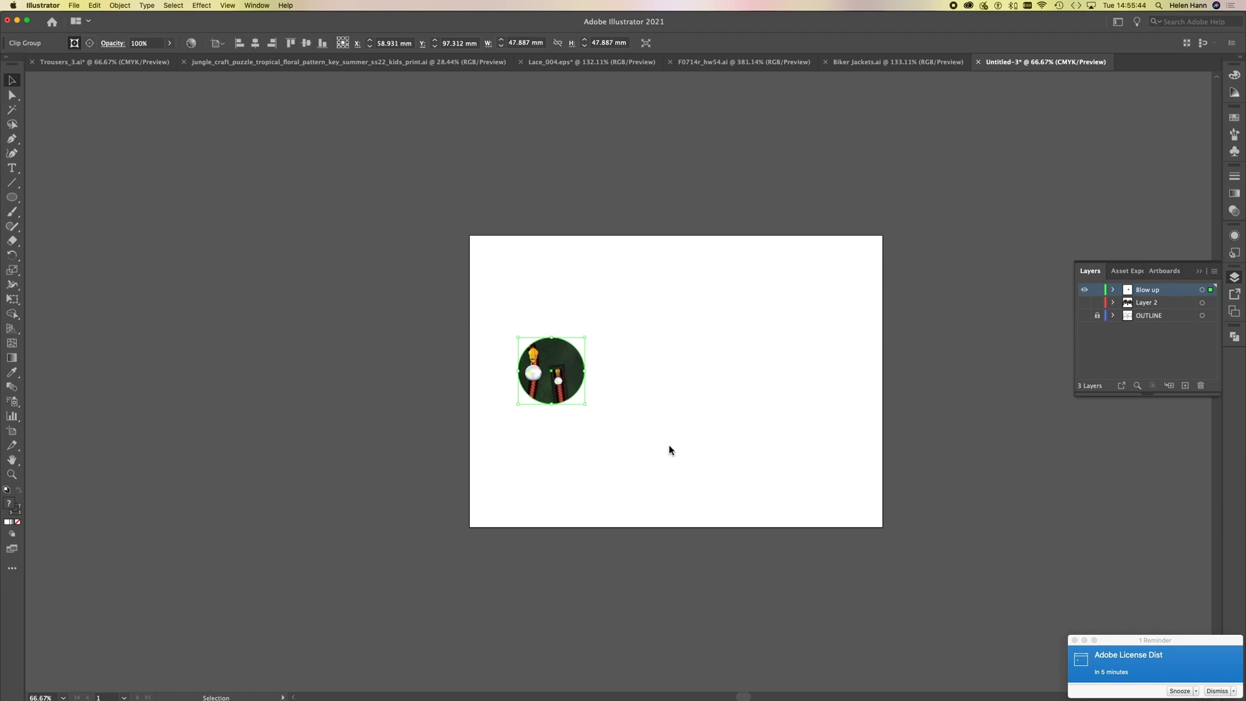
{"action": "left_click", "coordinate": [400, 180]}
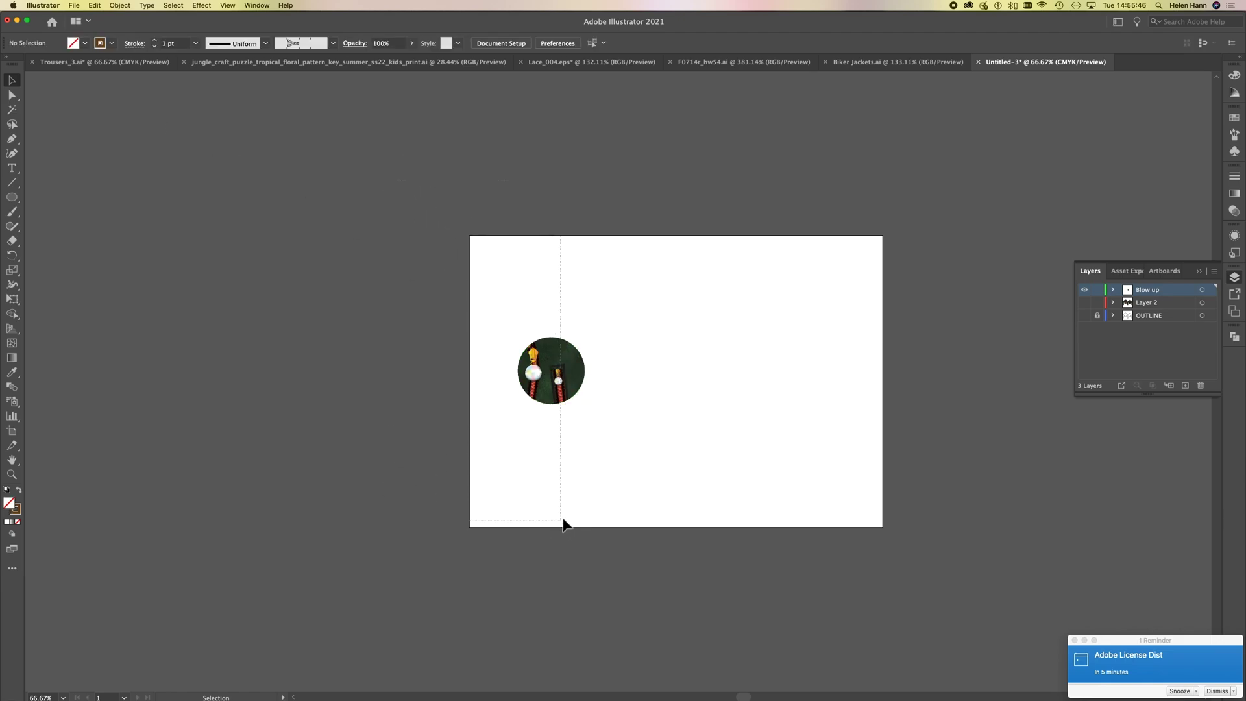
Show Layer 2 and move the circular blow-up below the front jacket, centred between its sleeves.
{"action": "left_click_drag", "start_coordinate": [562, 524], "coordinate": [563, 523]}
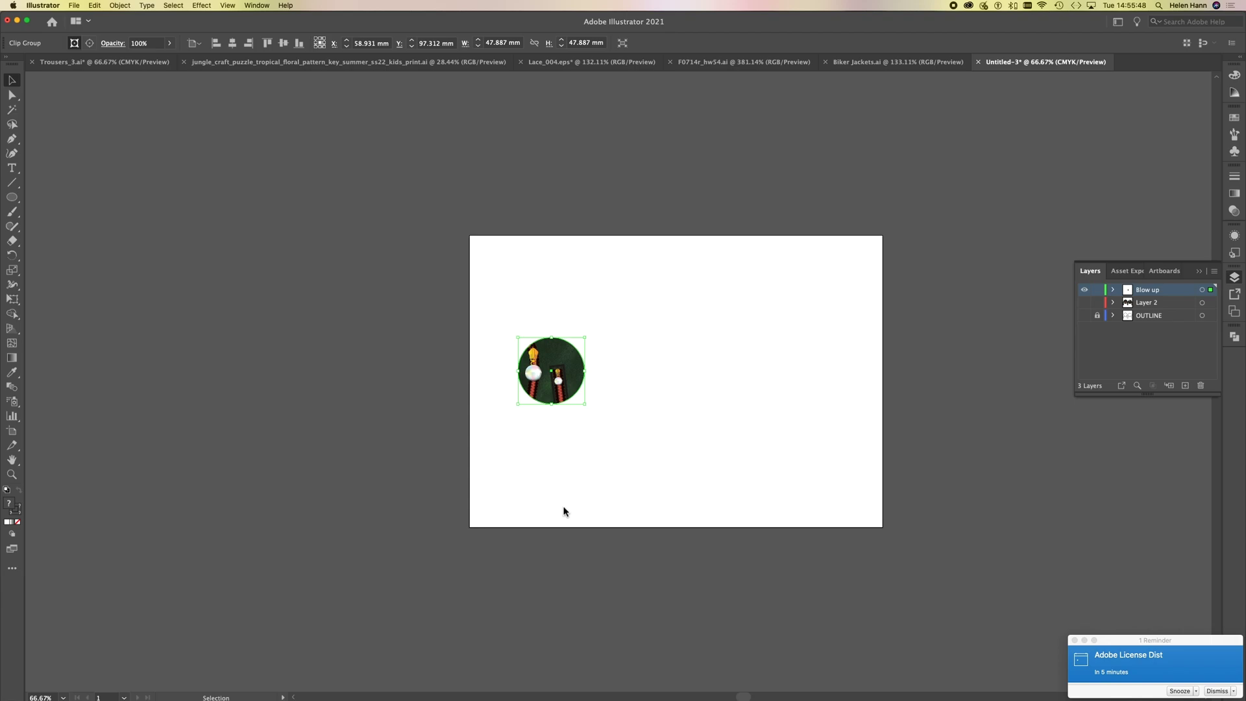
{"action": "left_click", "coordinate": [11, 474]}
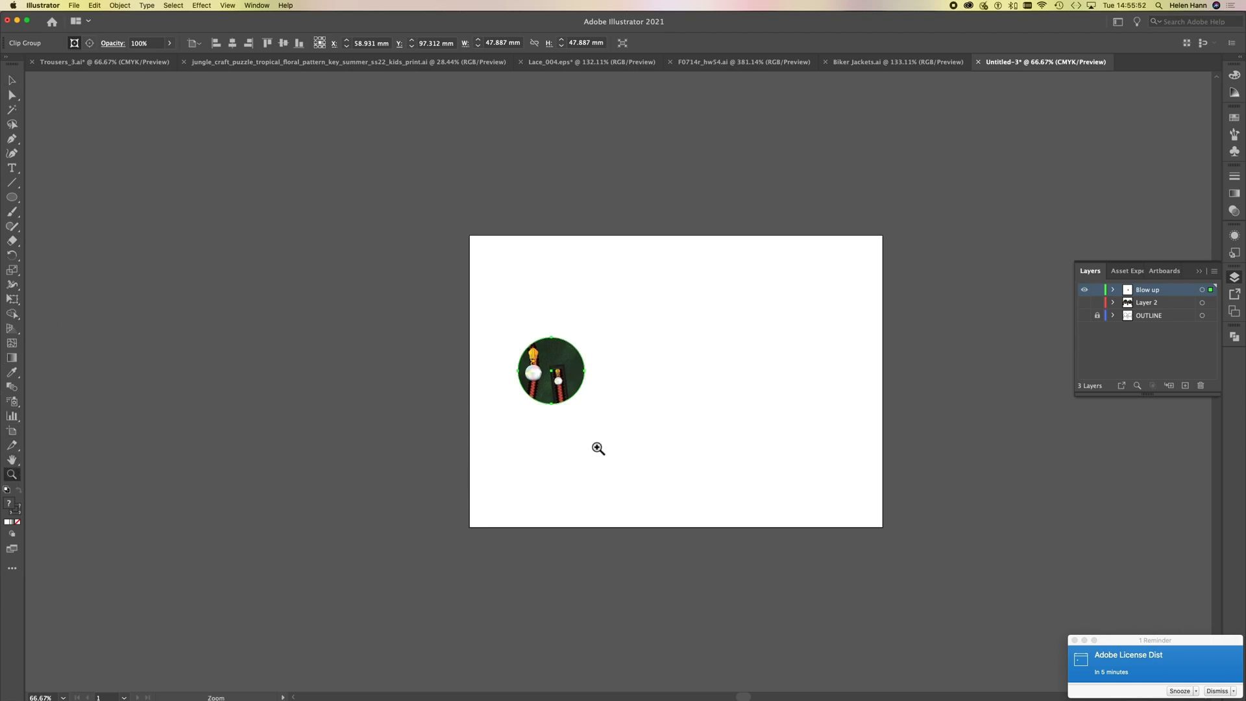
{"action": "left_click_drag", "start_coordinate": [556, 370], "coordinate": [737, 425]}
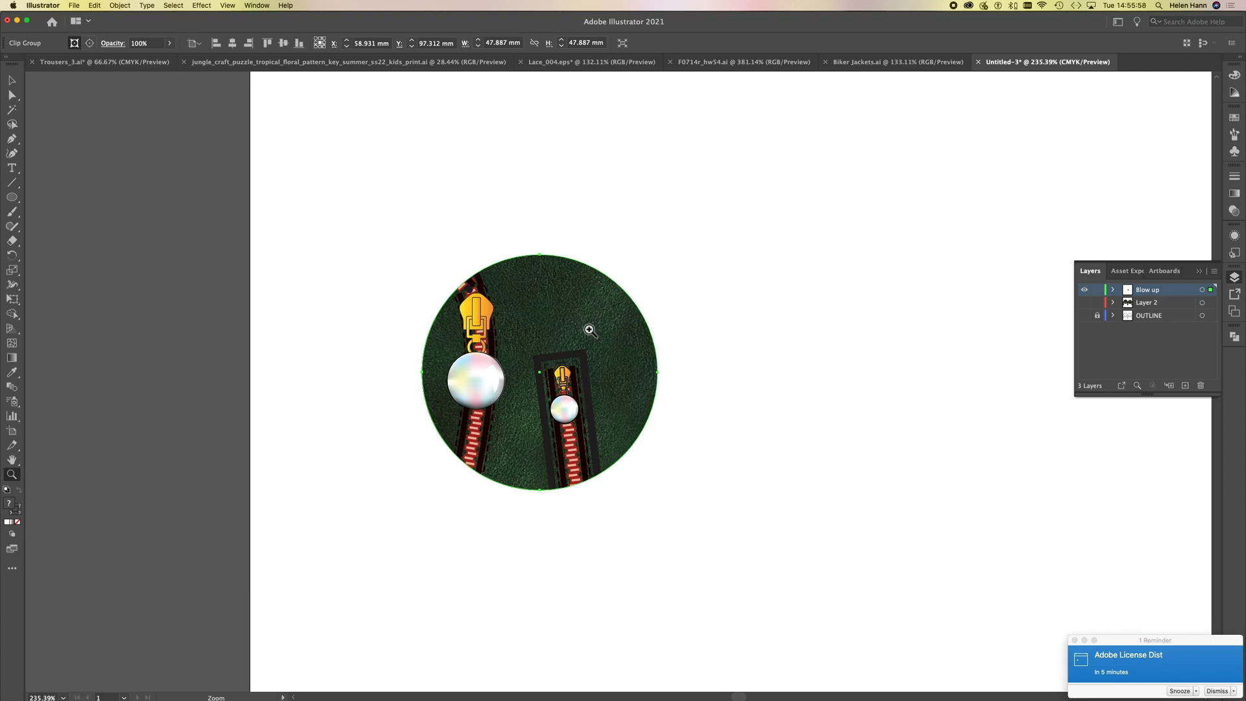
{"action": "left_click", "coordinate": [613, 401], "text": "alt"}
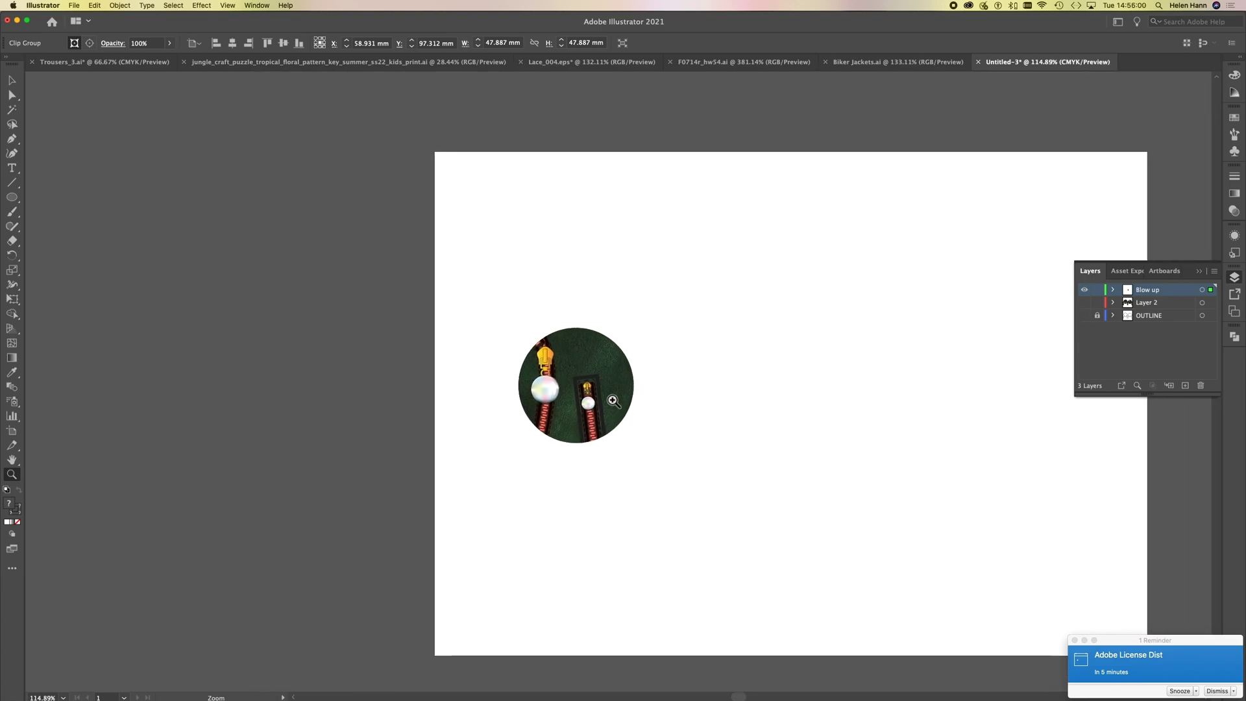
{"action": "left_click", "coordinate": [1084, 303]}
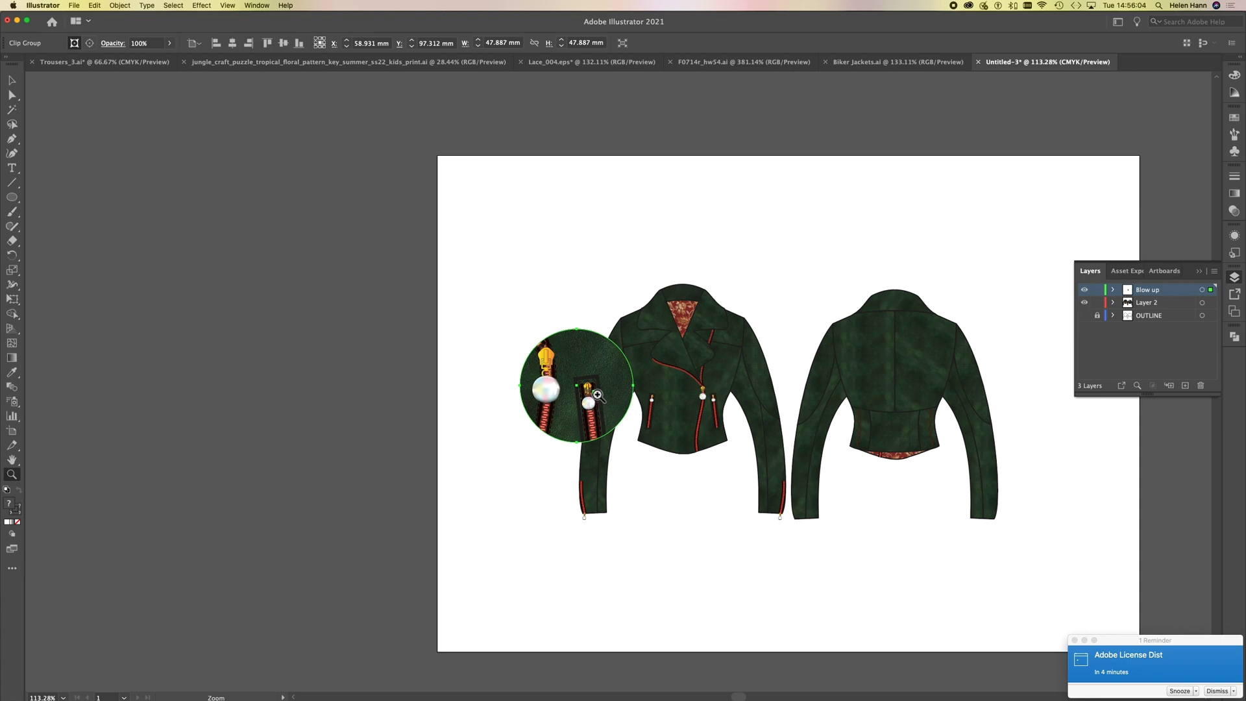
{"action": "left_click", "coordinate": [11, 80]}
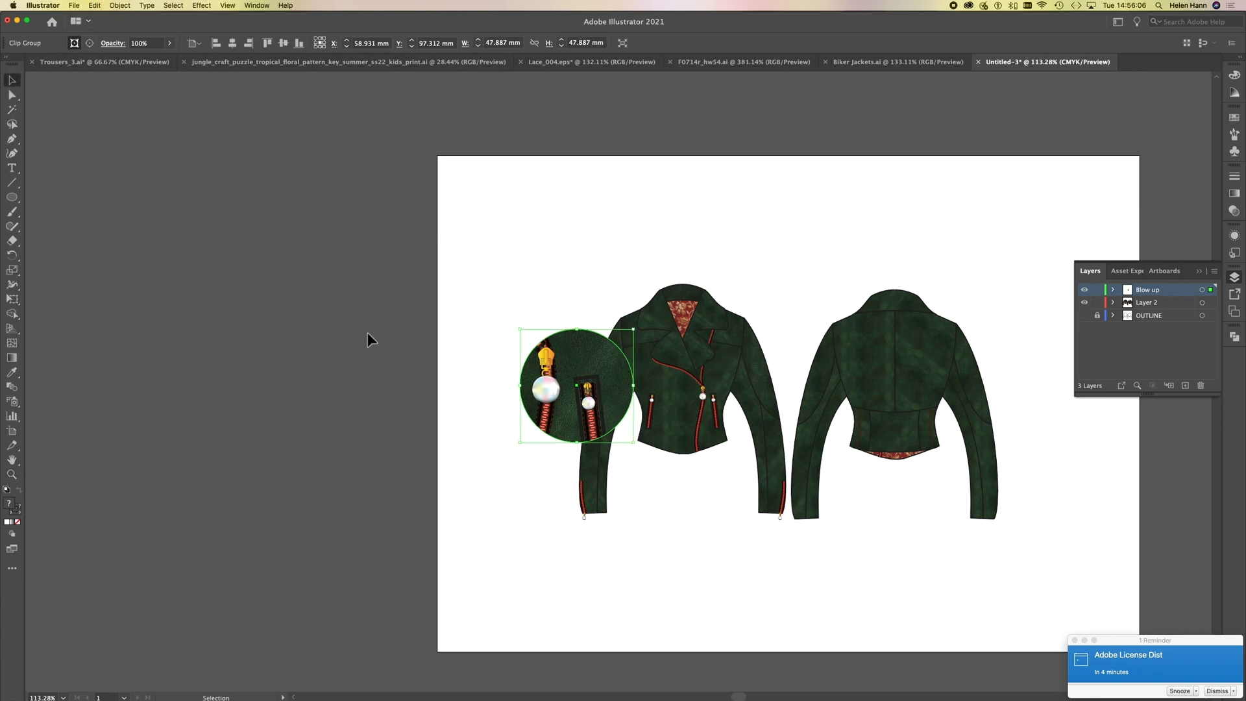
{"action": "left_click_drag", "start_coordinate": [553, 388], "coordinate": [671, 540]}
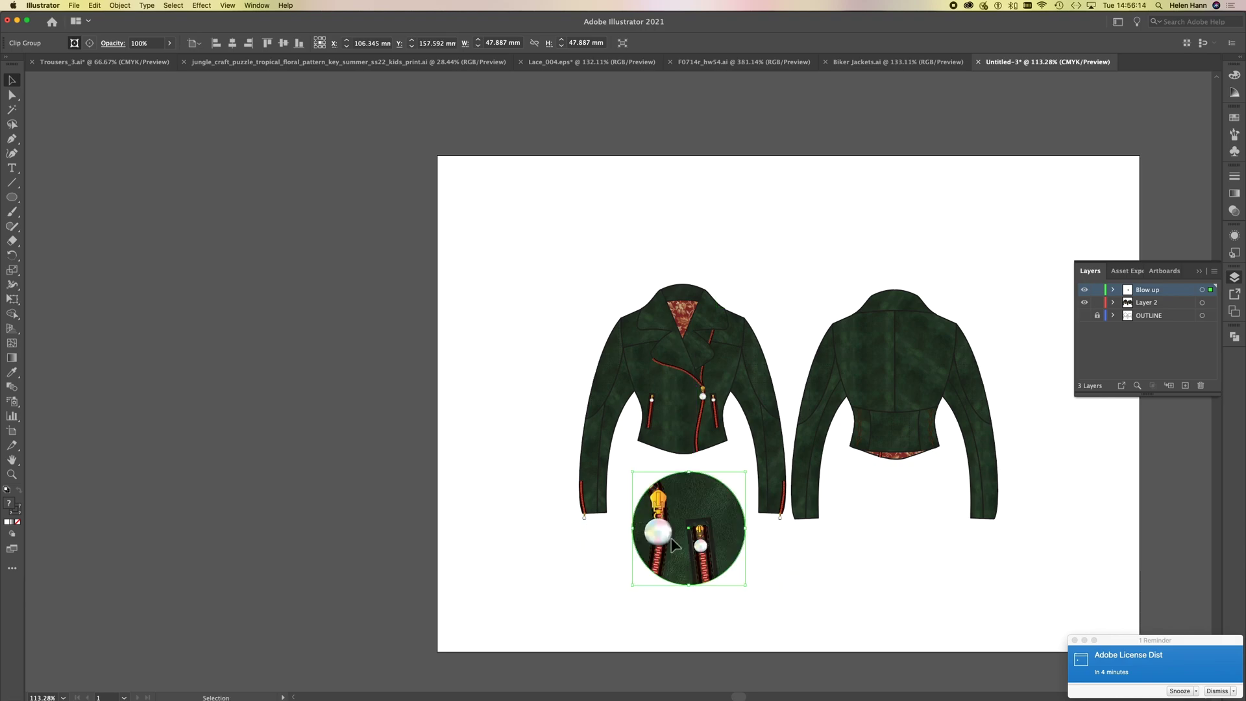
{"action": "left_click", "coordinate": [503, 587]}
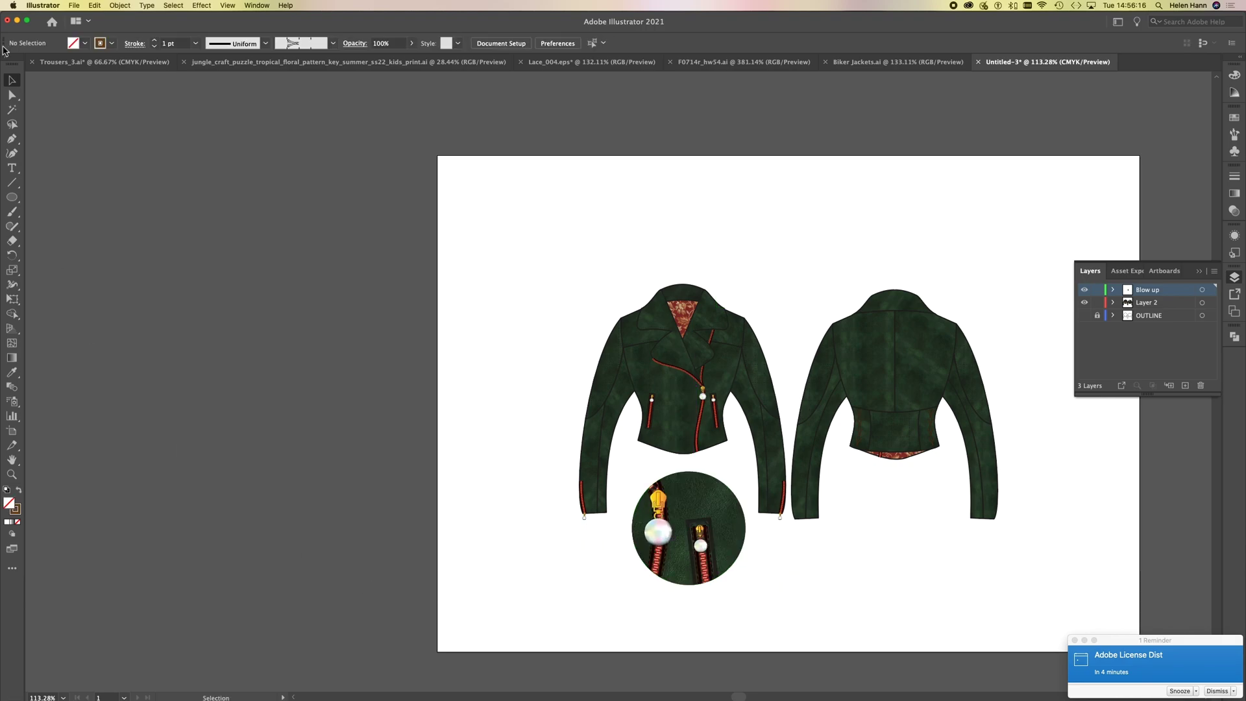
Draw a narrow triangle about 9 by 37 mm from the blow-up circle to the main zip pull, with a brown fill and no stroke.
{"action": "left_click", "coordinate": [9, 475]}
{"action": "left_click_drag", "start_coordinate": [718, 459], "coordinate": [787, 479]}
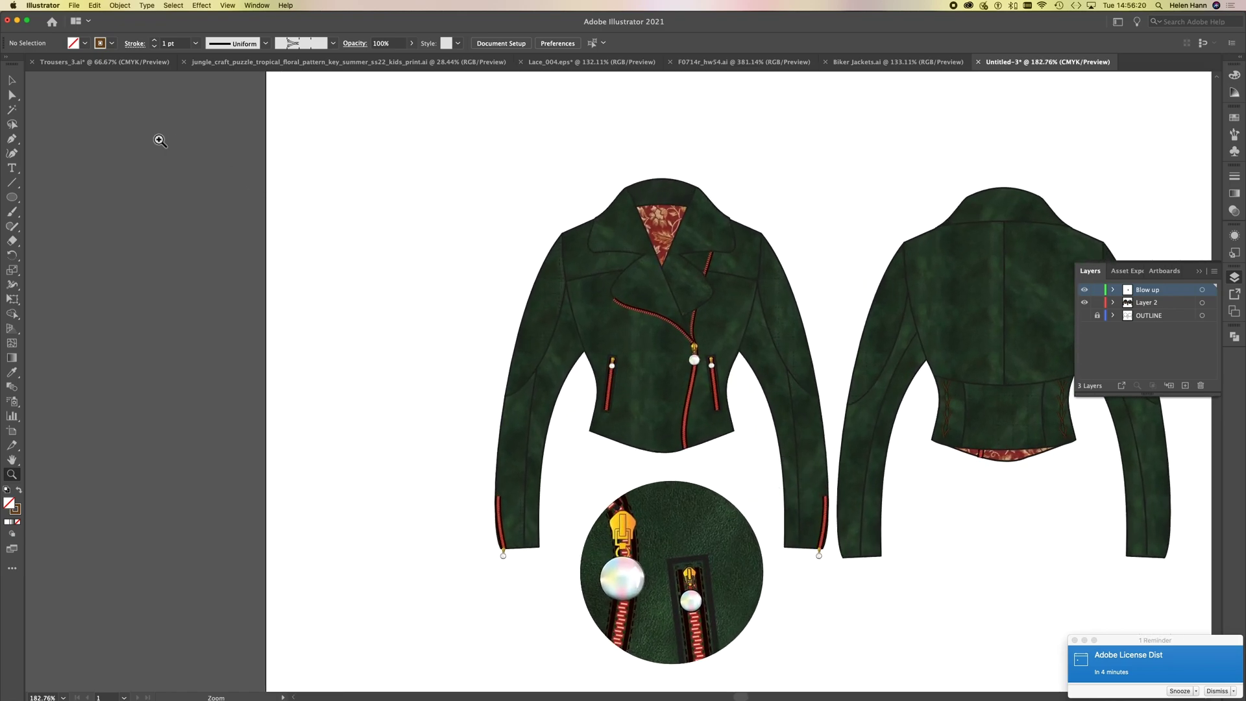
{"action": "left_click", "coordinate": [12, 141]}
{"action": "left_click", "coordinate": [651, 500]}
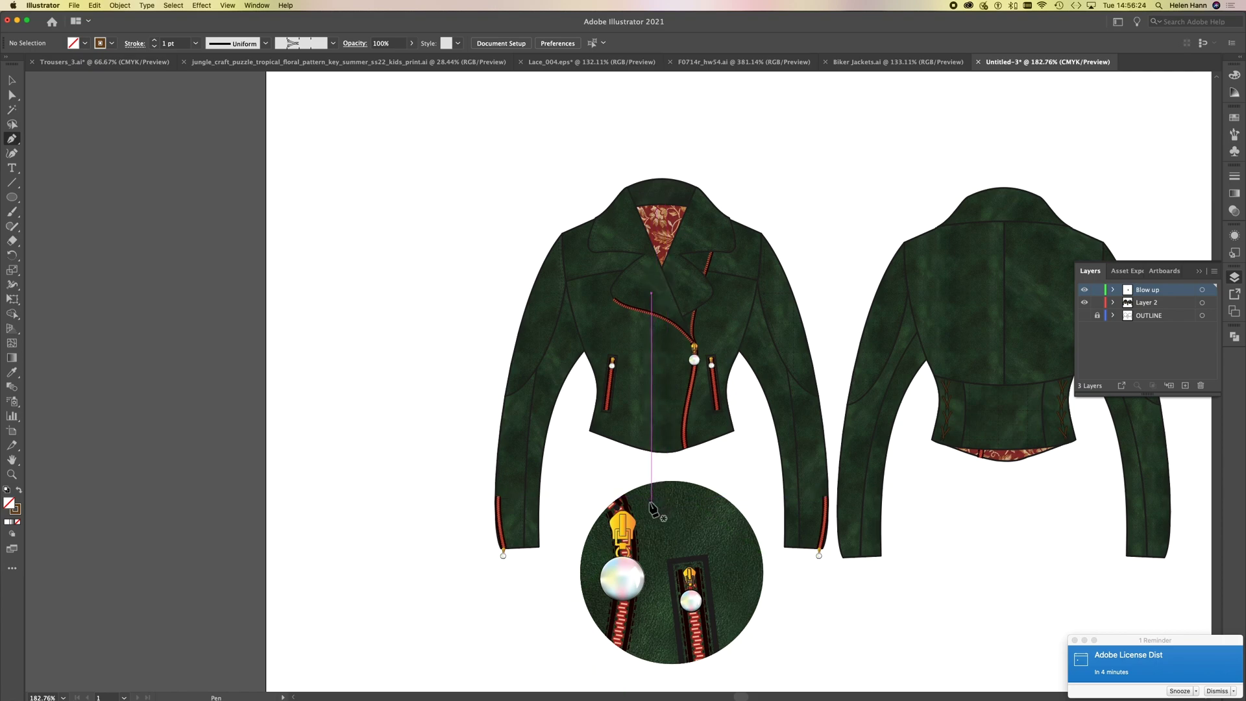
{"action": "left_click", "coordinate": [684, 367]}
{"action": "left_click", "coordinate": [670, 508]}
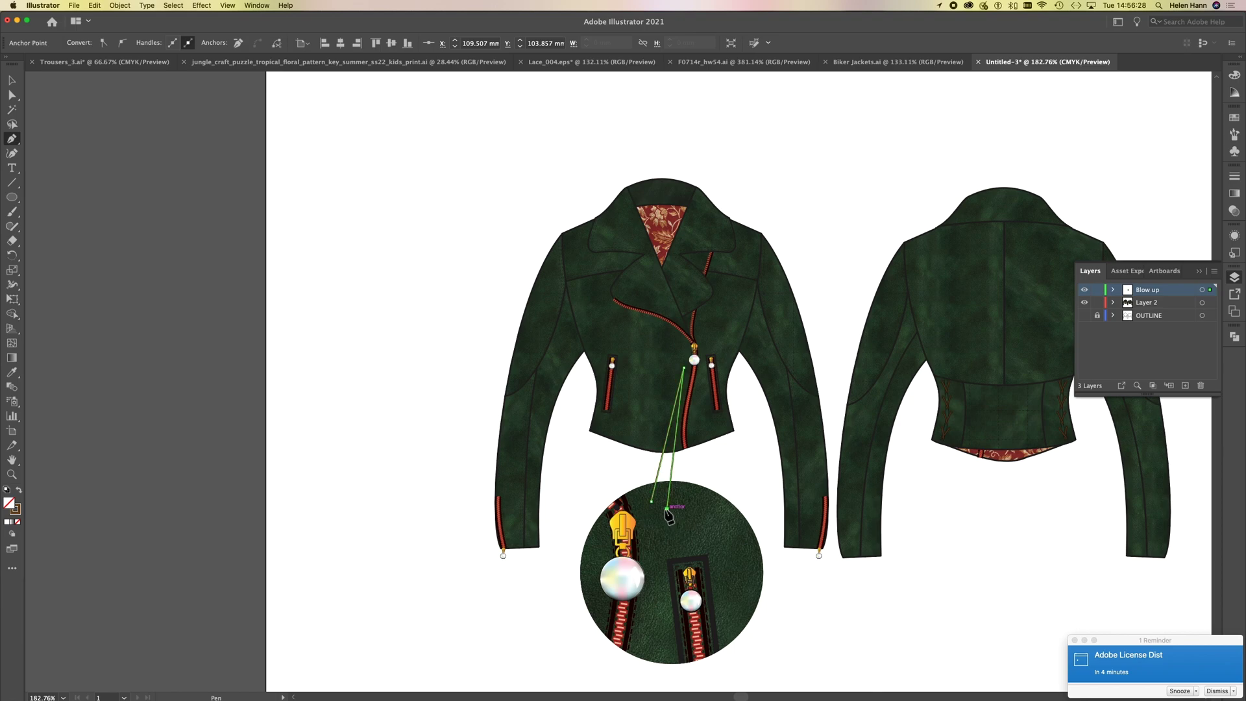
{"action": "left_click", "coordinate": [652, 502]}
{"action": "left_click", "coordinate": [19, 492]}
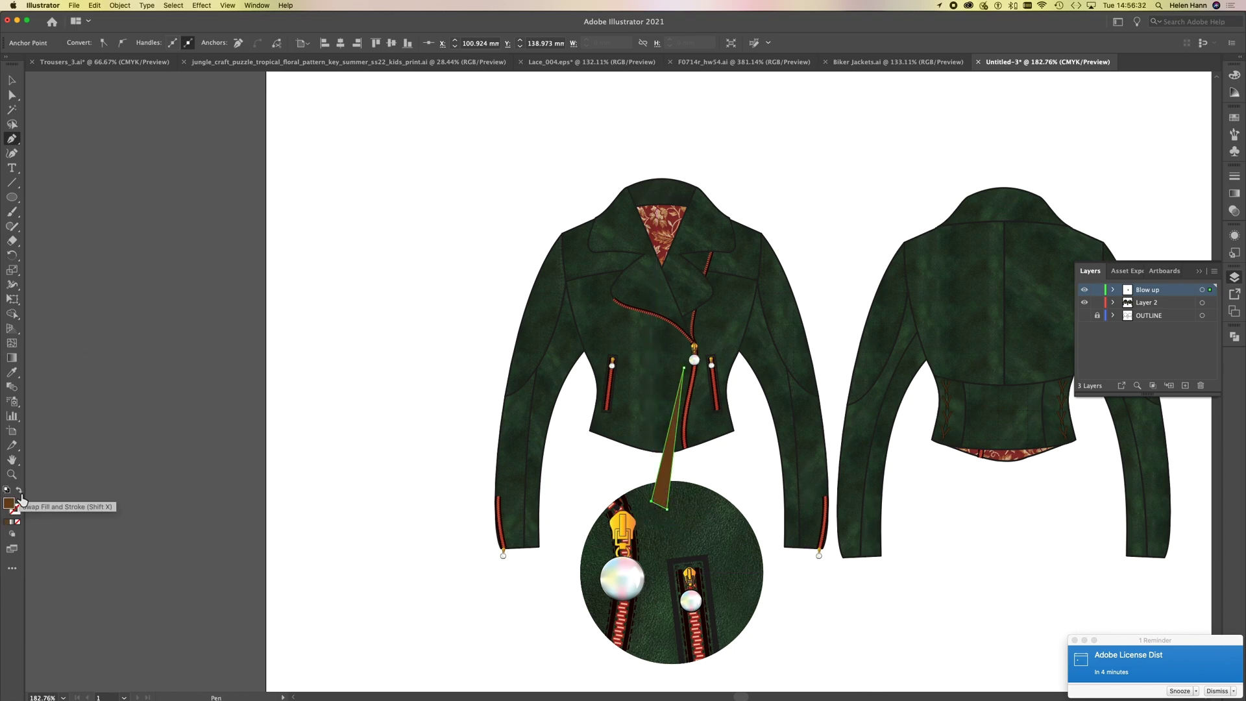
Try deleting a corner point of the brown pointer triangle, and undo the deletion.
{"action": "left_click", "coordinate": [12, 95]}
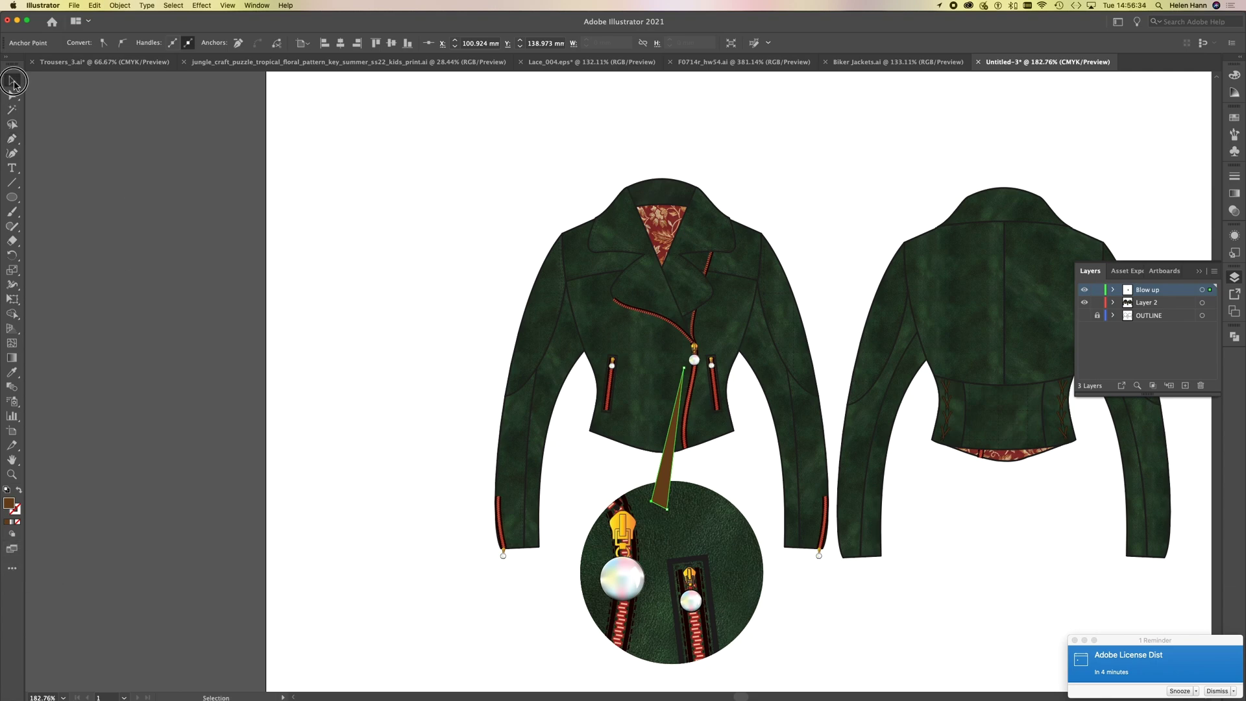
{"action": "key", "text": "Delete"}
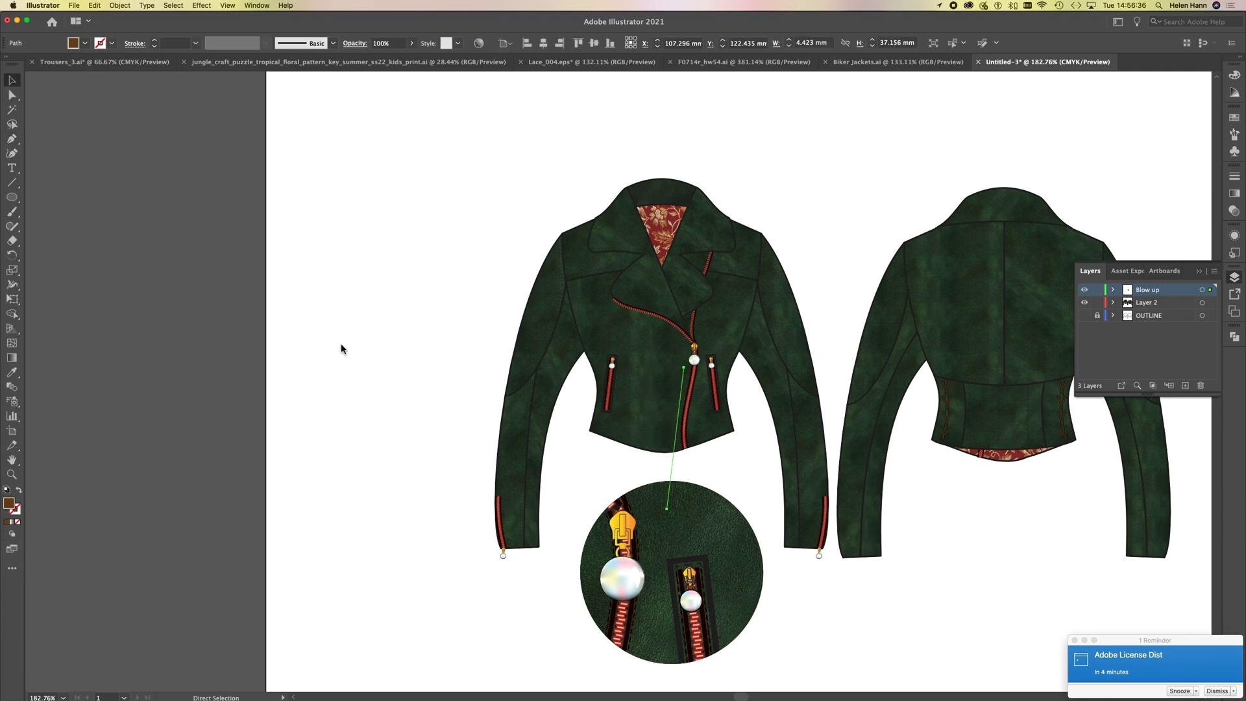
{"action": "key", "text": "super+z"}
{"action": "key", "text": "v"}
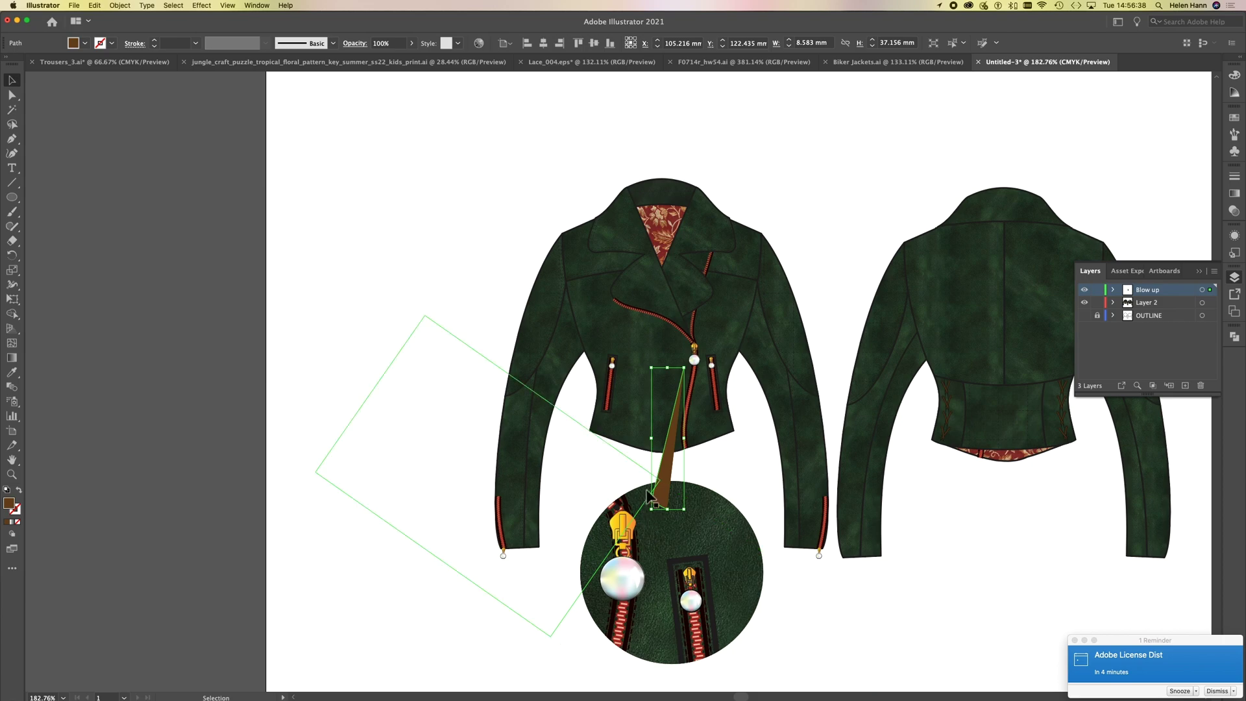
Cut the circular blow-up and paste it in front of the brown pointer triangle, and clear the selection.
{"action": "left_click", "coordinate": [690, 538]}
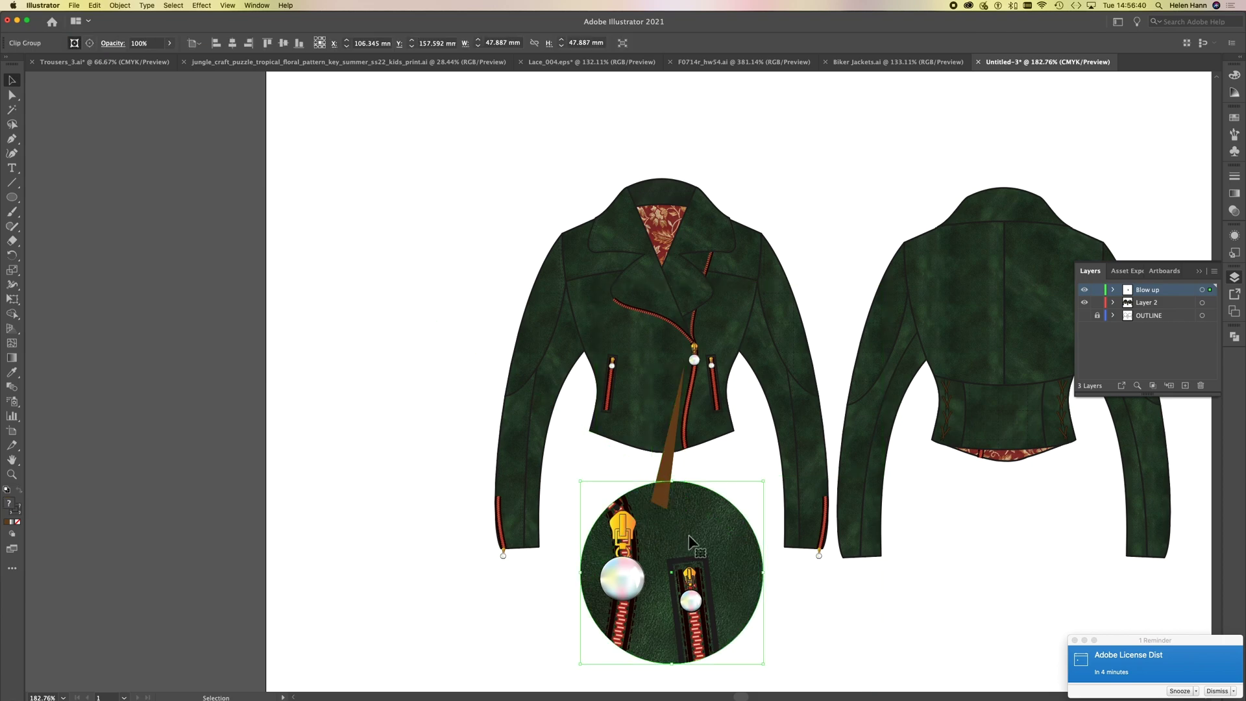
{"action": "key", "text": "super+x"}
{"action": "key", "text": "super+f"}
{"action": "left_click", "coordinate": [270, 278]}
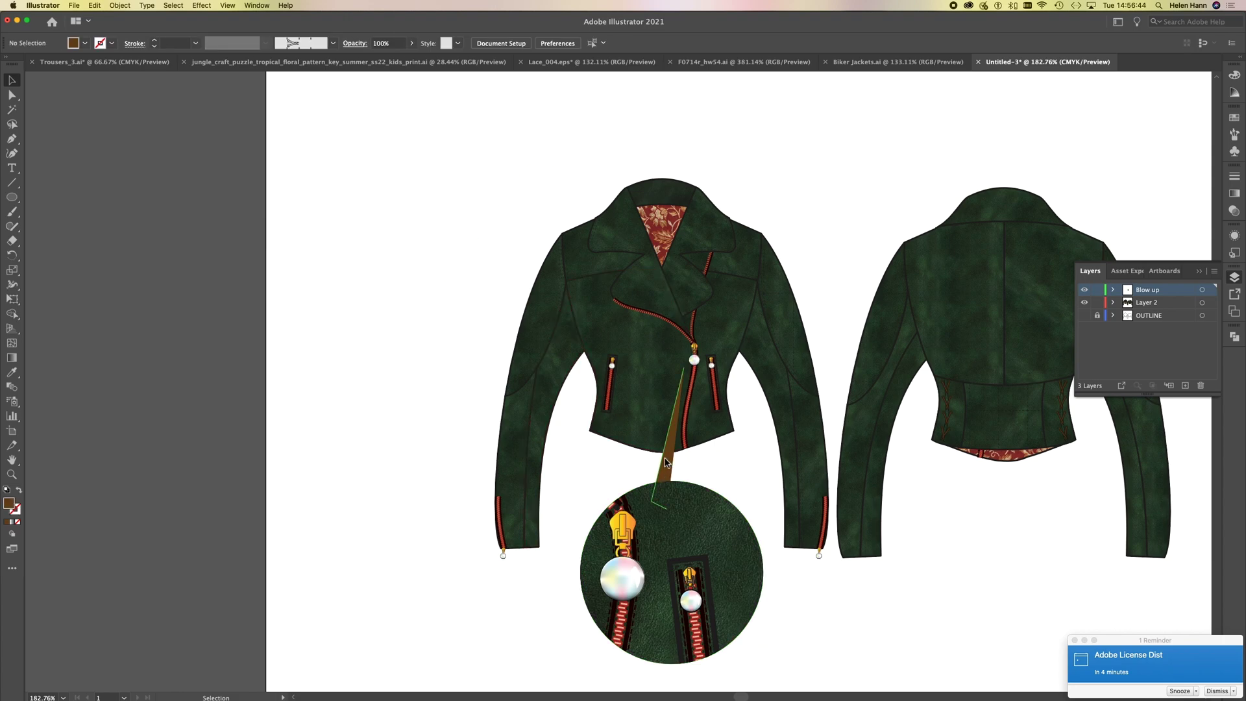
{"action": "left_click", "coordinate": [673, 455]}
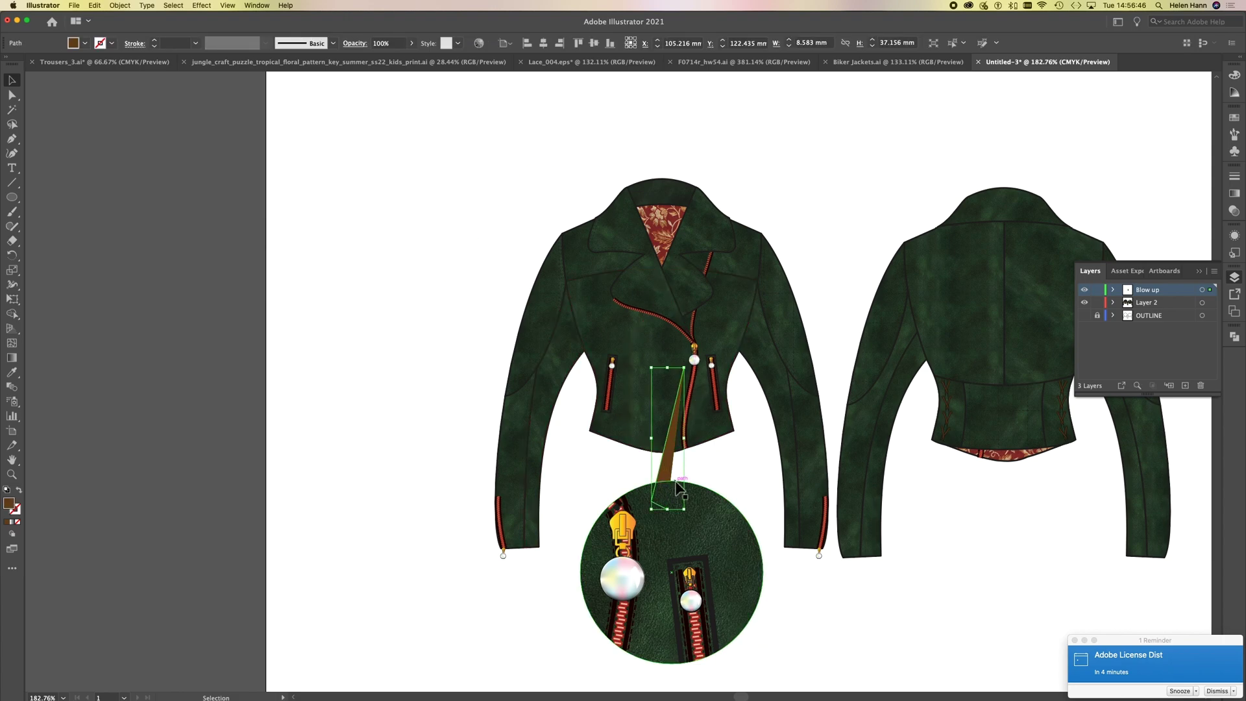
{"action": "left_click", "coordinate": [633, 389]}
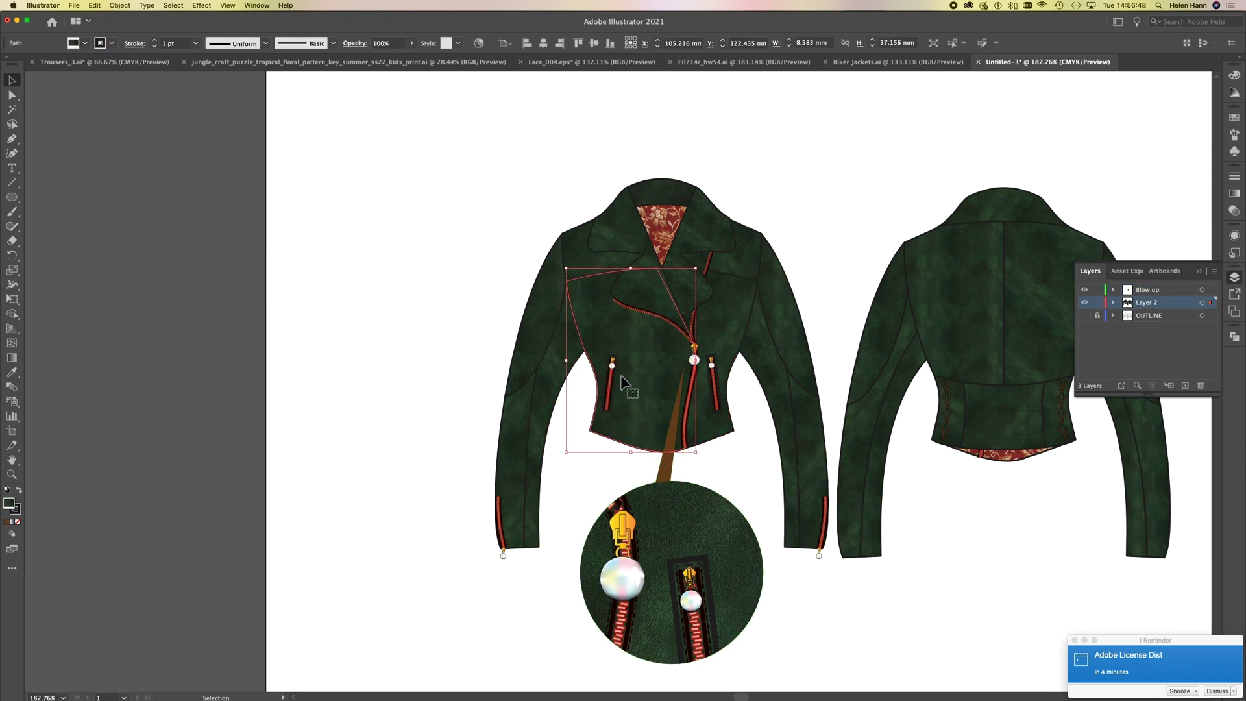
{"action": "left_click", "coordinate": [667, 455]}
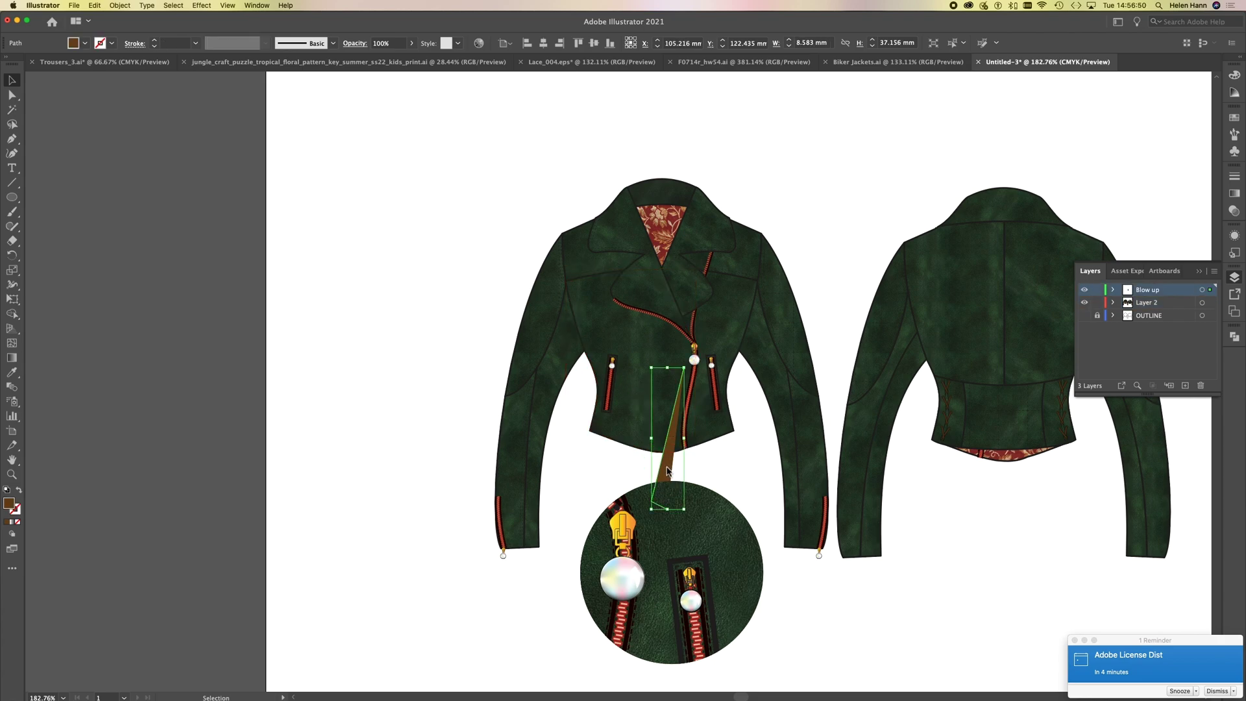
{"action": "left_click", "coordinate": [740, 463]}
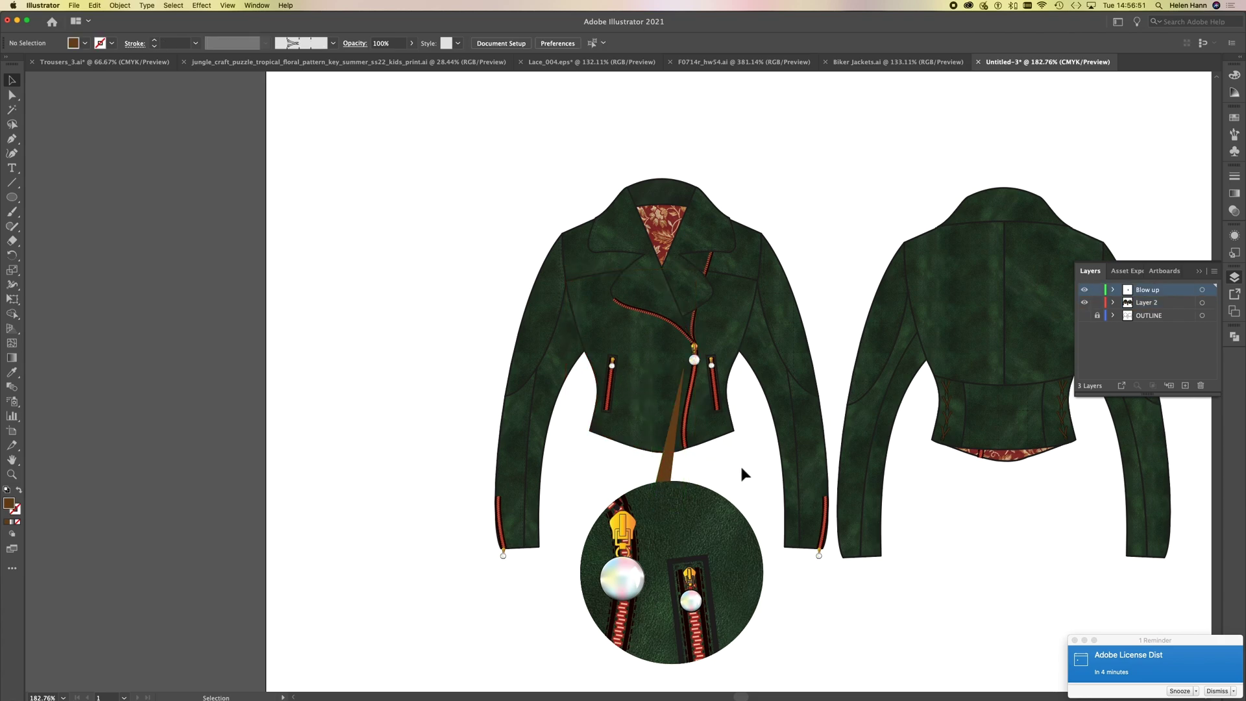
Lower the opacity of both brown pointer triangle shapes together to 66% and clear the selection.
{"action": "left_click", "coordinate": [669, 474]}
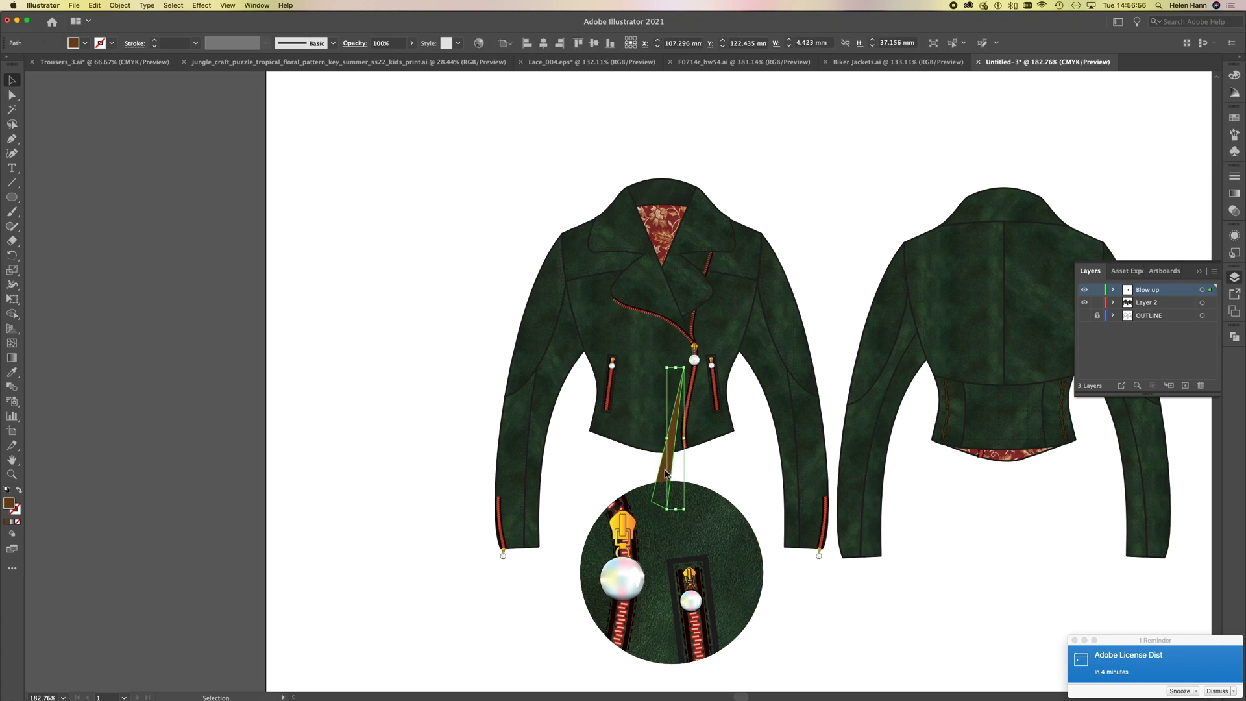
{"action": "left_click", "coordinate": [667, 476], "text": "shift"}
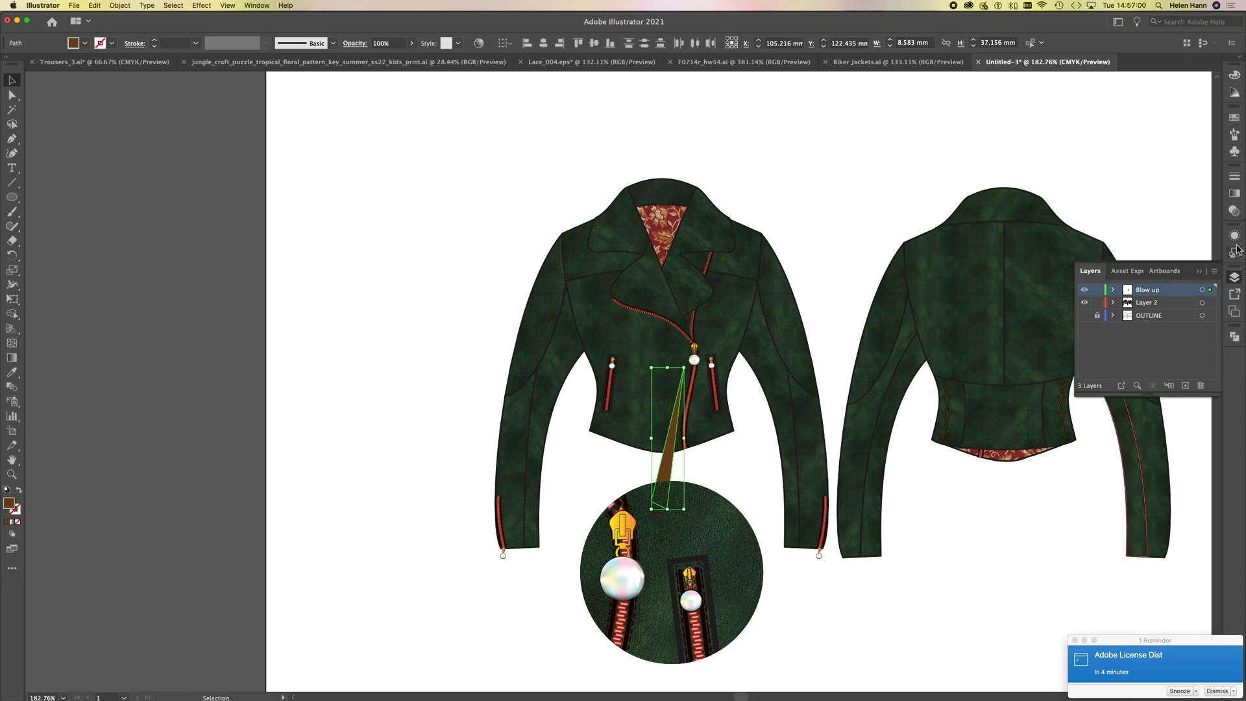
{"action": "left_click", "coordinate": [1235, 213]}
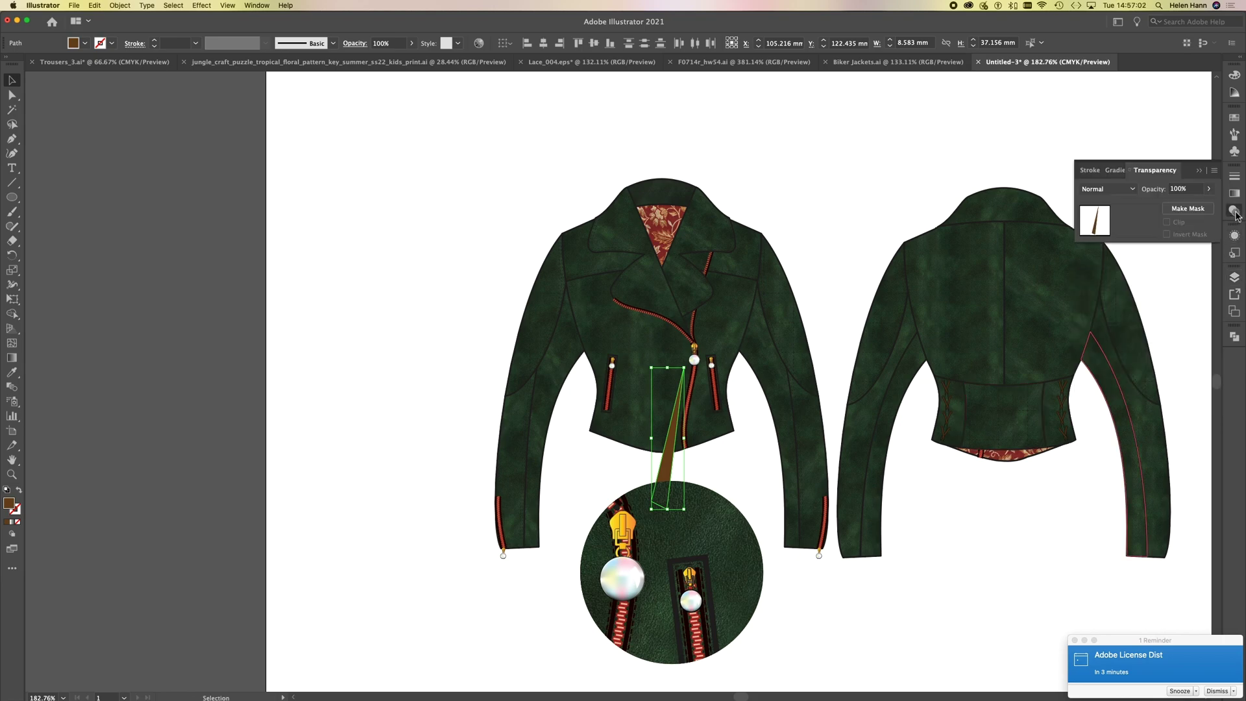
{"action": "left_click", "coordinate": [1208, 189]}
{"action": "left_click_drag", "start_coordinate": [1208, 203], "coordinate": [1195, 209]}
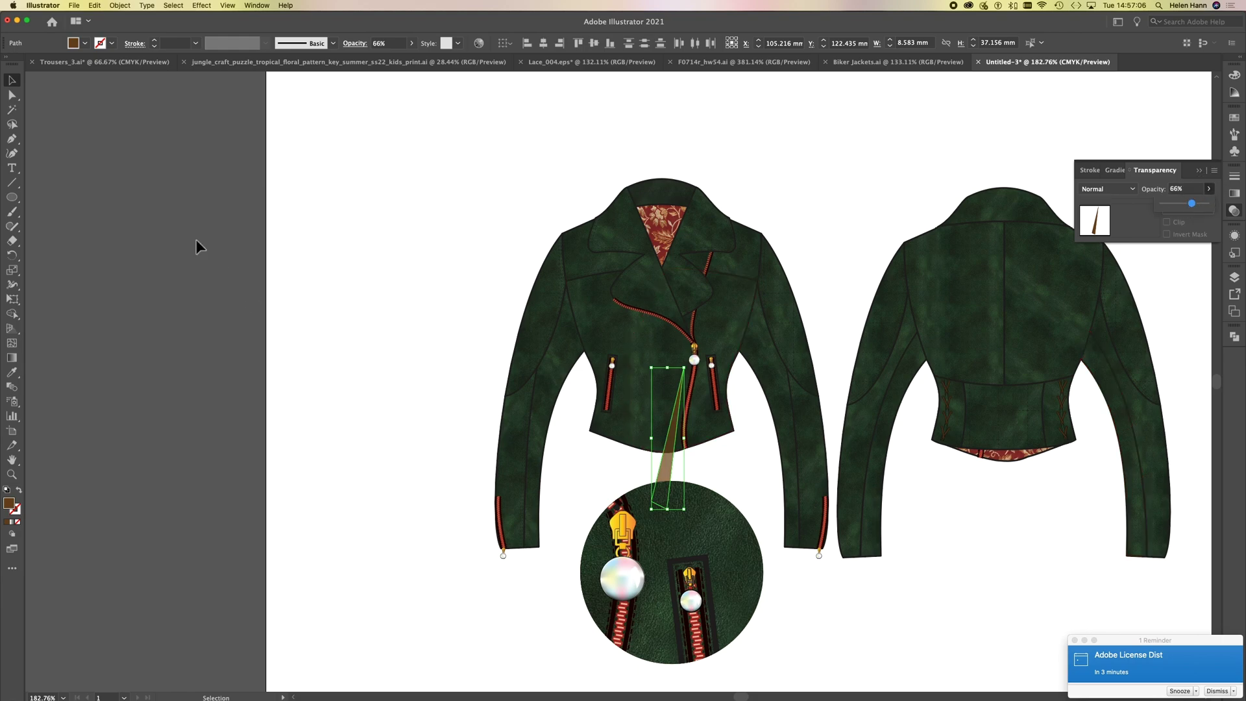
{"action": "left_click", "coordinate": [383, 249]}
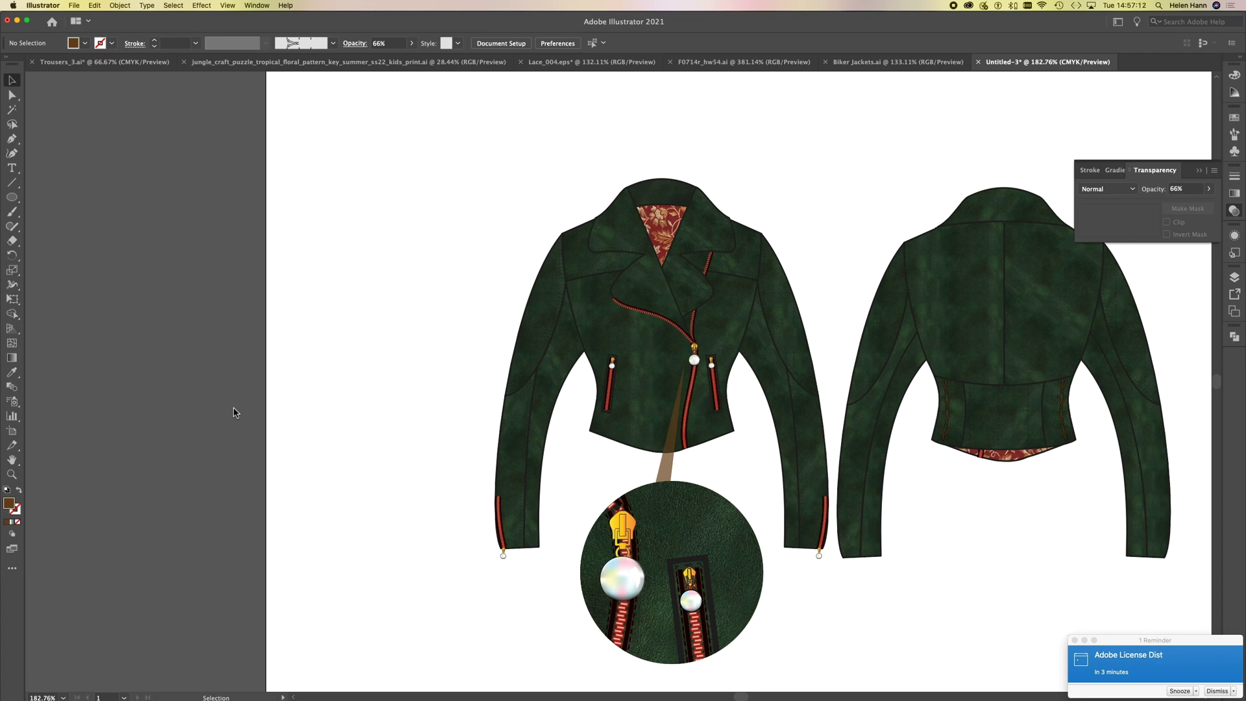
{"action": "key", "text": "space"}
{"action": "left_click_drag", "start_coordinate": [862, 648], "coordinate": [654, 626]}
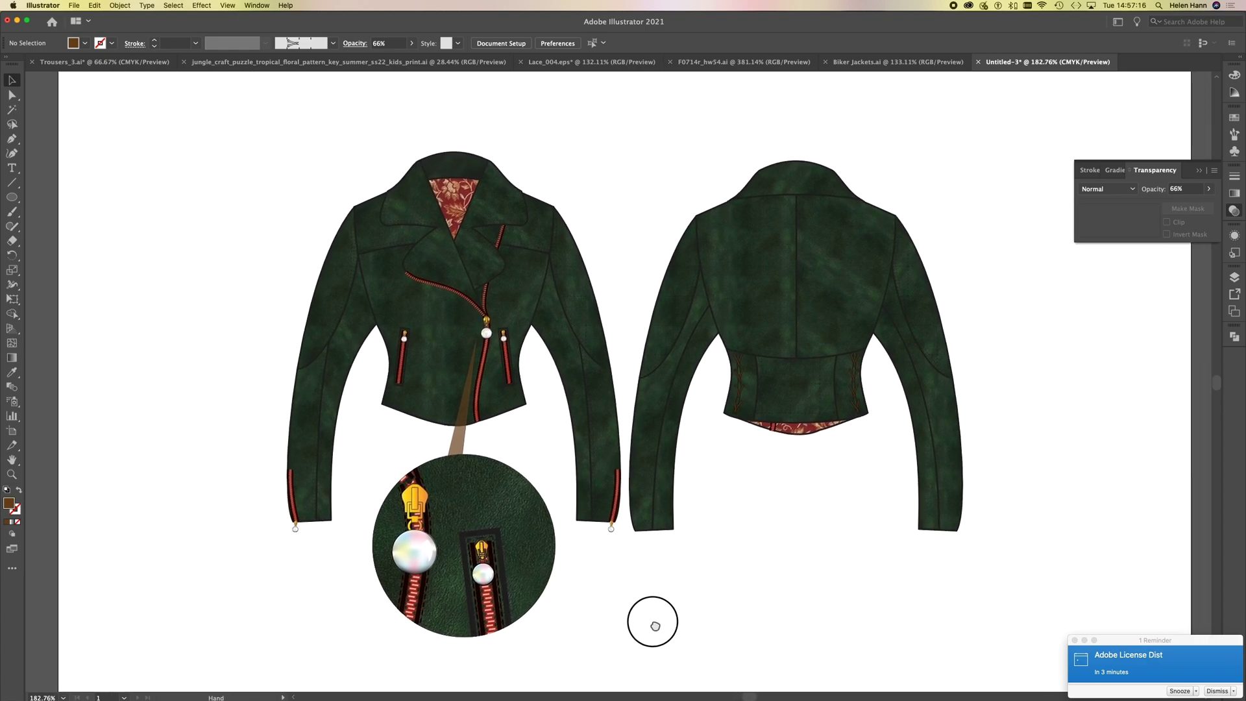